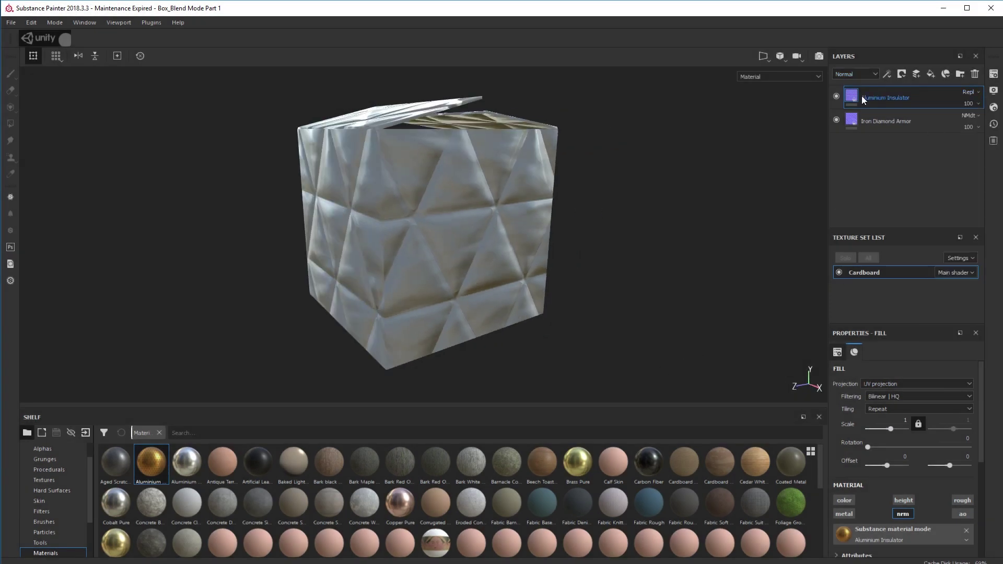
Step: Paint black on the Aluminium Insulator layer's mask over part of the box face to expose the Iron Diamond Armor layer
left_click_drag(496, 245, 601, 249, "alt")
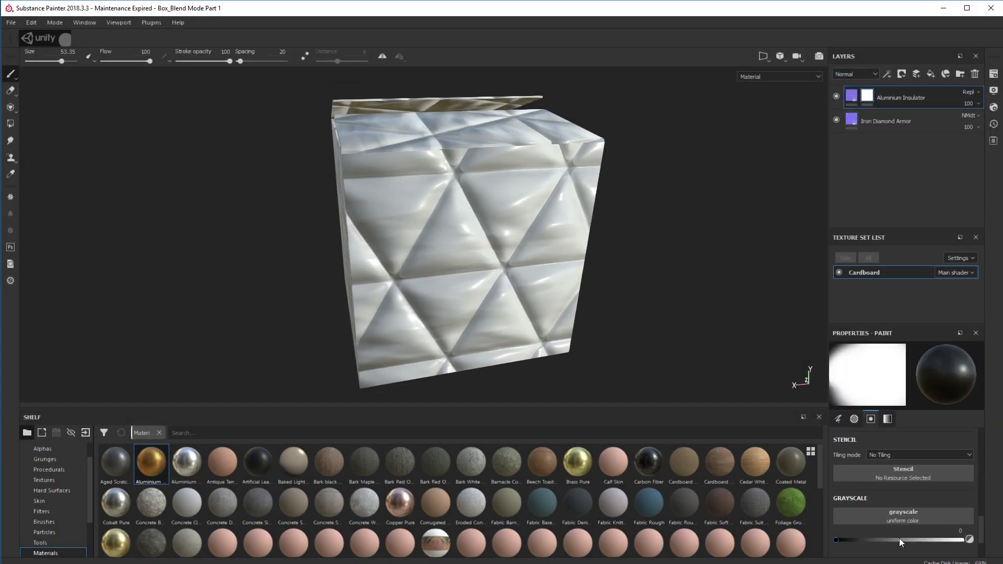
mouse_move(616, 204)
left_mouse_down()
mouse_move(547, 240)
mouse_move(511, 334)
left_mouse_up()
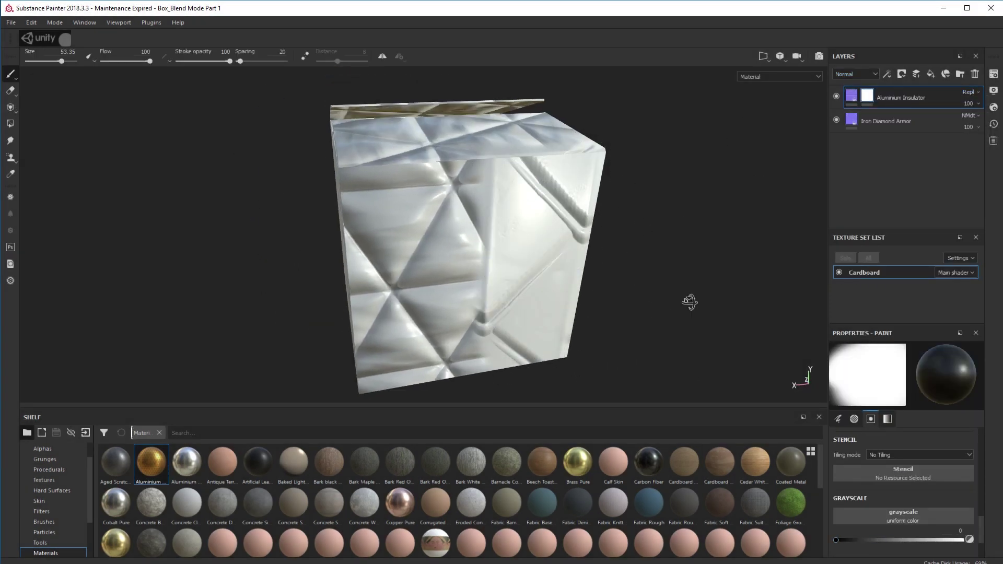
left_click_drag(690, 303, 653, 345, "alt")
mouse_move(468, 134)
left_mouse_down()
mouse_move(568, 109)
mouse_move(712, 269)
mouse_move(790, 271)
mouse_move(724, 217)
mouse_move(691, 248)
mouse_move(683, 190)
mouse_move(700, 177)
mouse_move(665, 211)
mouse_move(712, 179)
left_mouse_up()
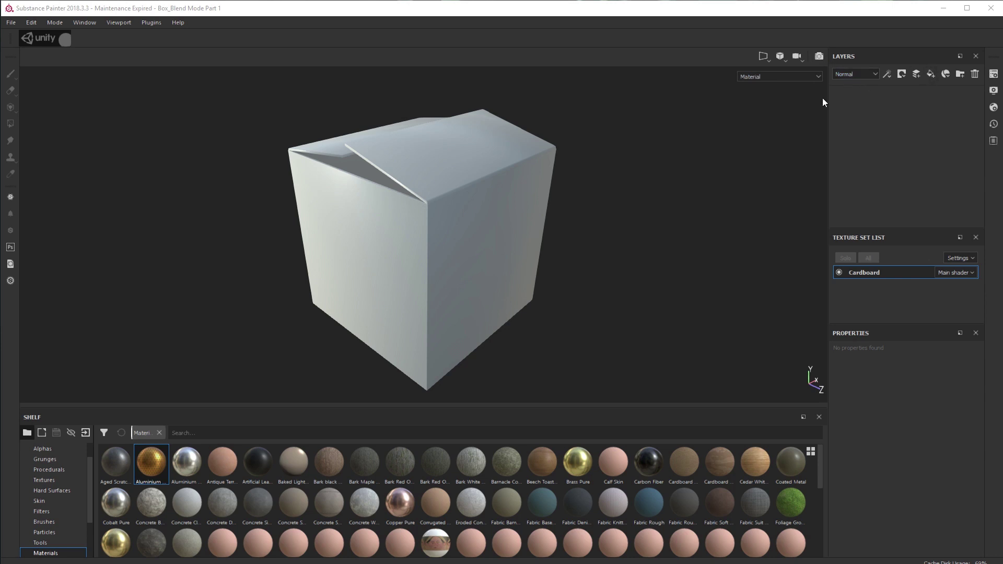
Step: Add a fill layer and set its base color to a deep red
left_click(932, 74)
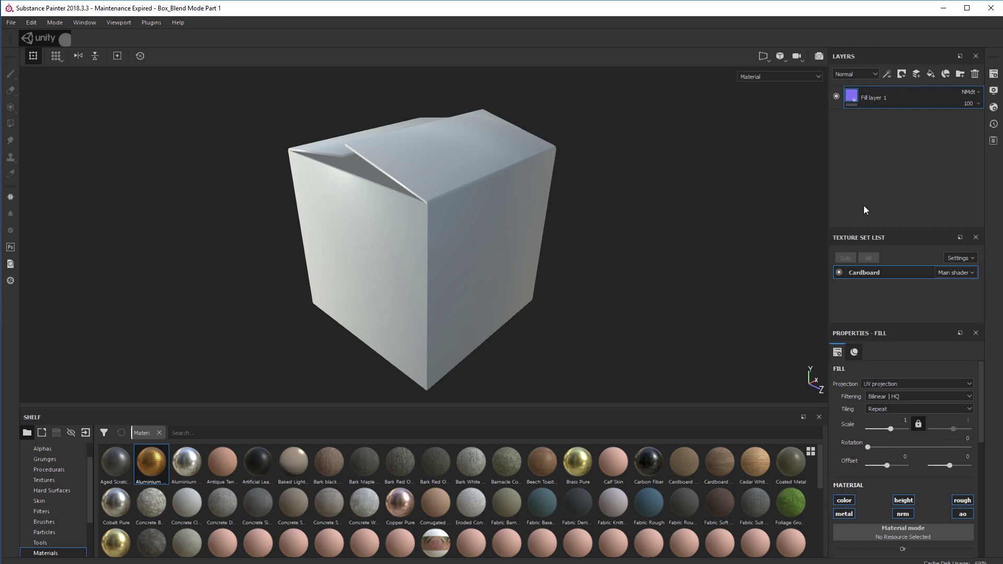
scroll(906, 499, "down", 3)
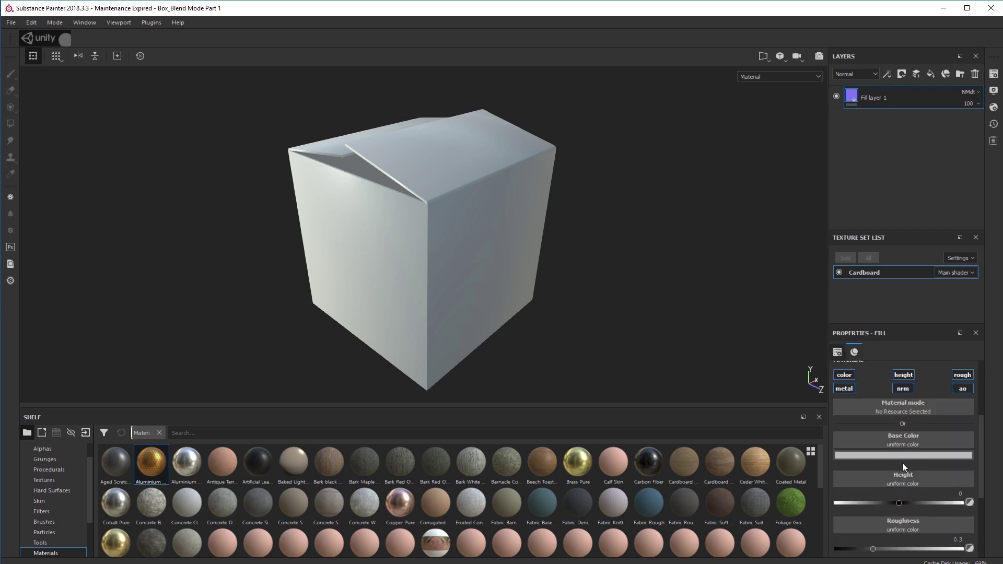
left_click(903, 456)
left_click(922, 479)
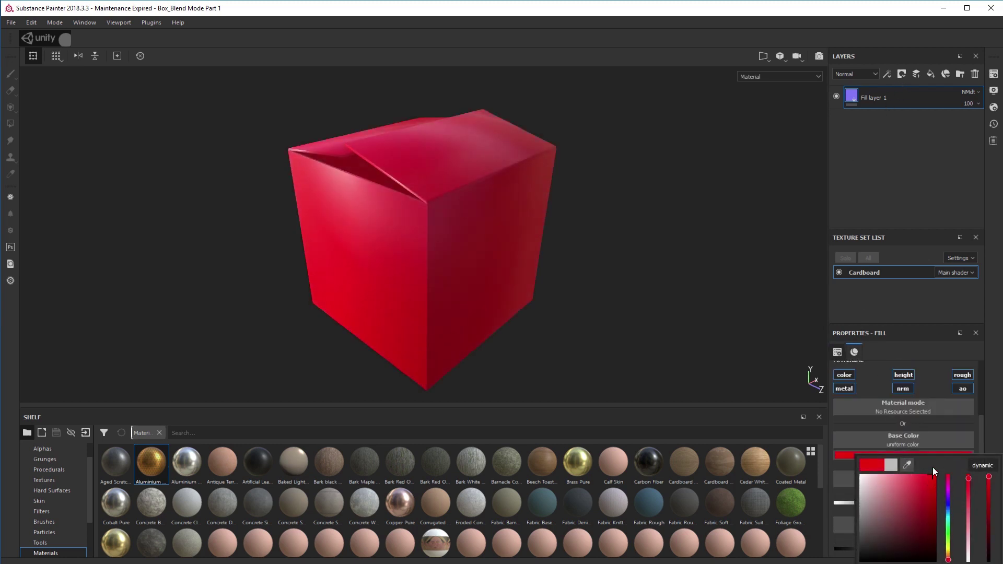
left_click_drag(920, 481, 923, 490)
Step: Switch the layer stack to the Base Color channel with the red fill layer selected
left_click(891, 108)
left_click(867, 76)
left_click(857, 85)
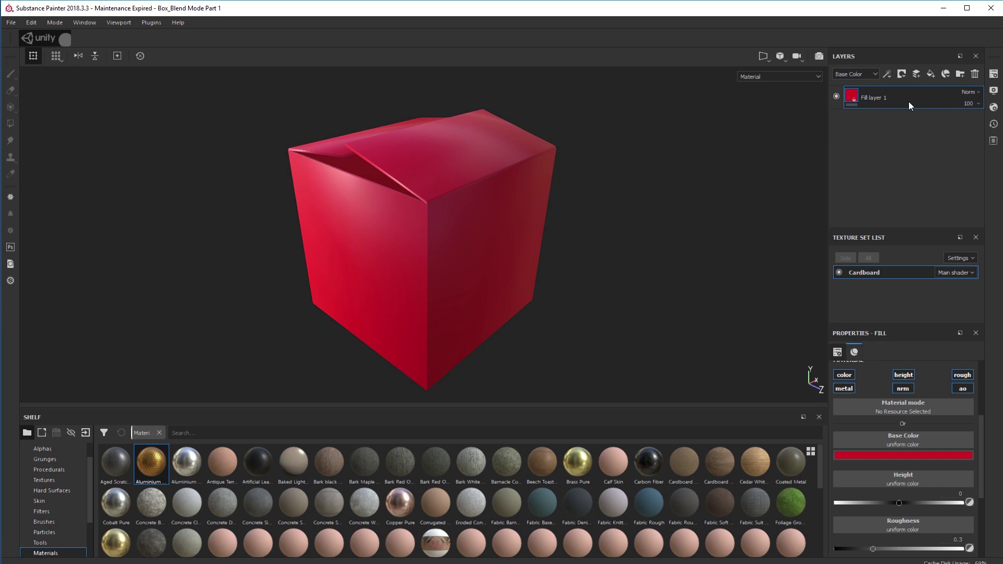
Step: Review the list of blend modes available for the red fill layer
left_click(979, 92)
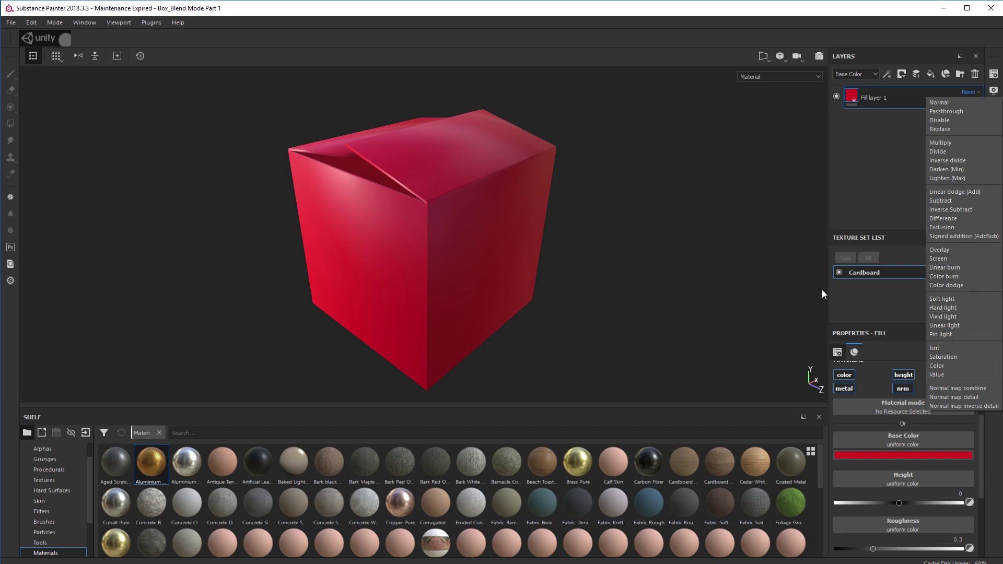
left_click(841, 167)
left_click(977, 91)
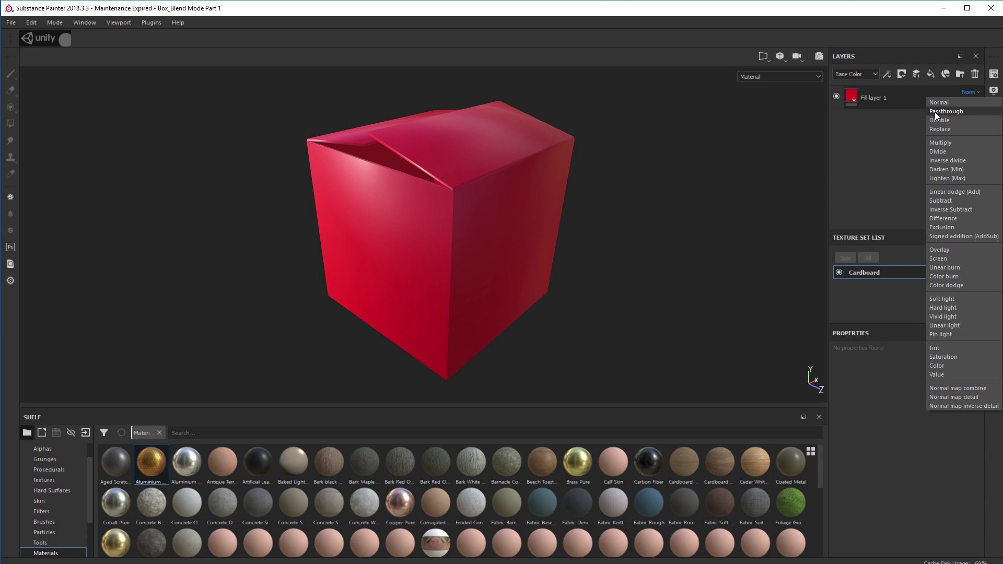
left_click(905, 124)
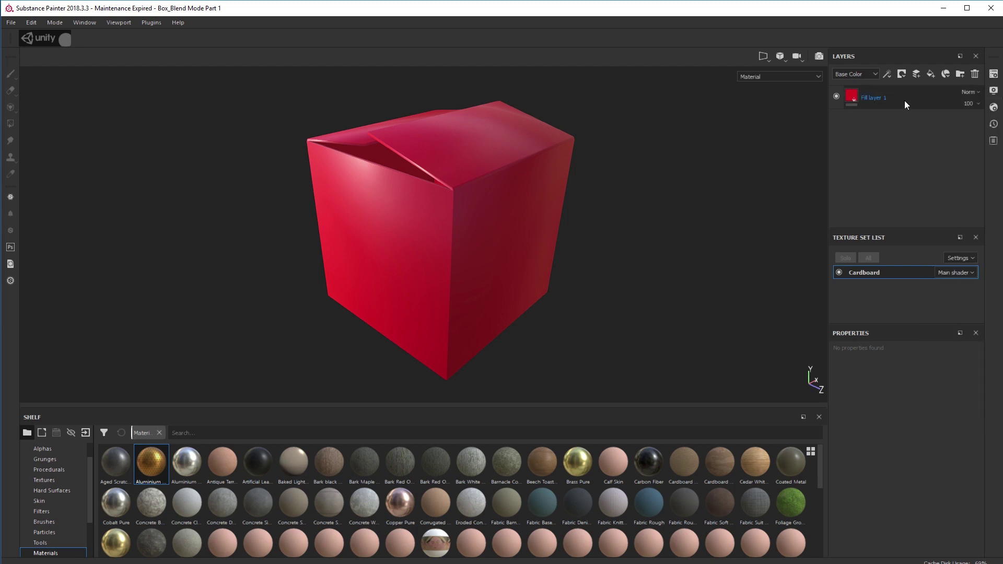
Step: Delete the red fill layer and add the Steel Rust and Wear material to the layer stack
key("Delete")
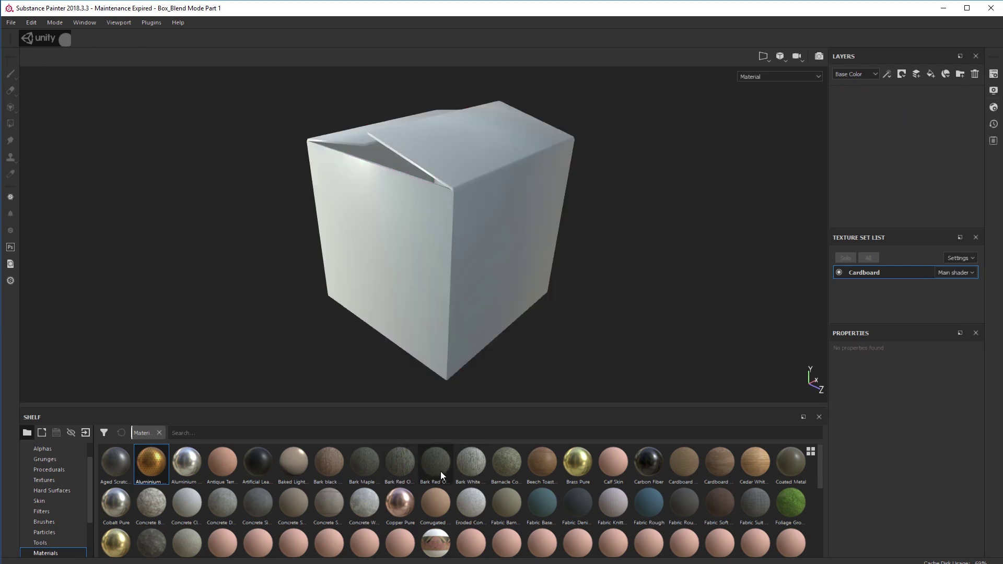
scroll(418, 496, "down", 5)
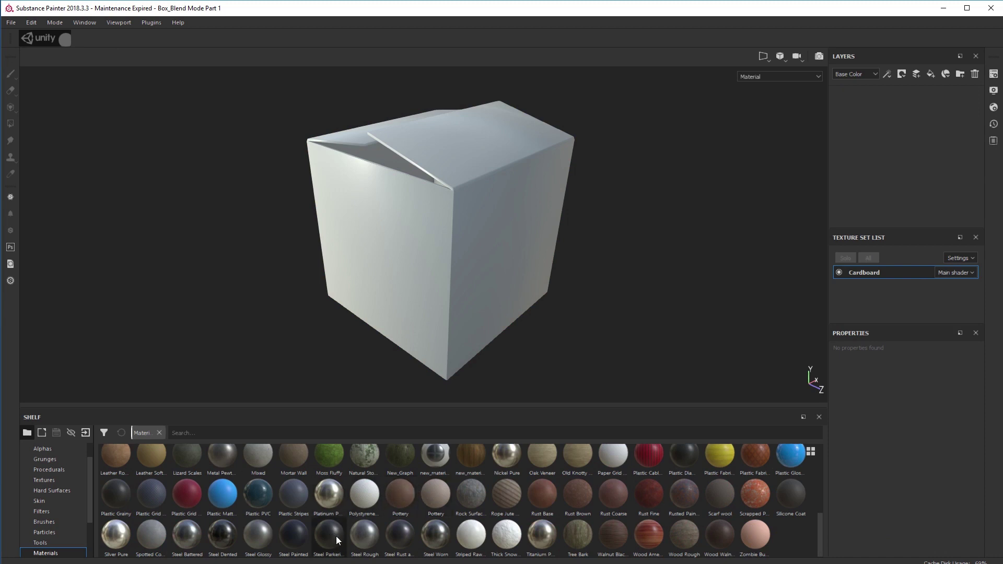
left_click_drag(395, 538, 878, 130)
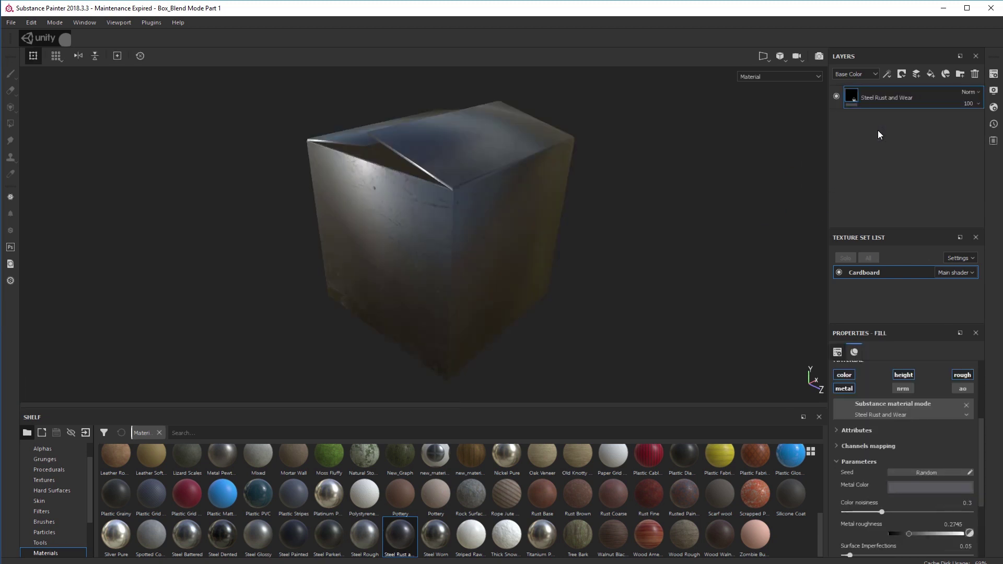
Step: Set the Steel Rust and Wear layer's Metal Color to a light grey
left_click_drag(574, 334, 517, 293, "alt")
right_click_drag(629, 305, 580, 306, "shift")
left_click(921, 486)
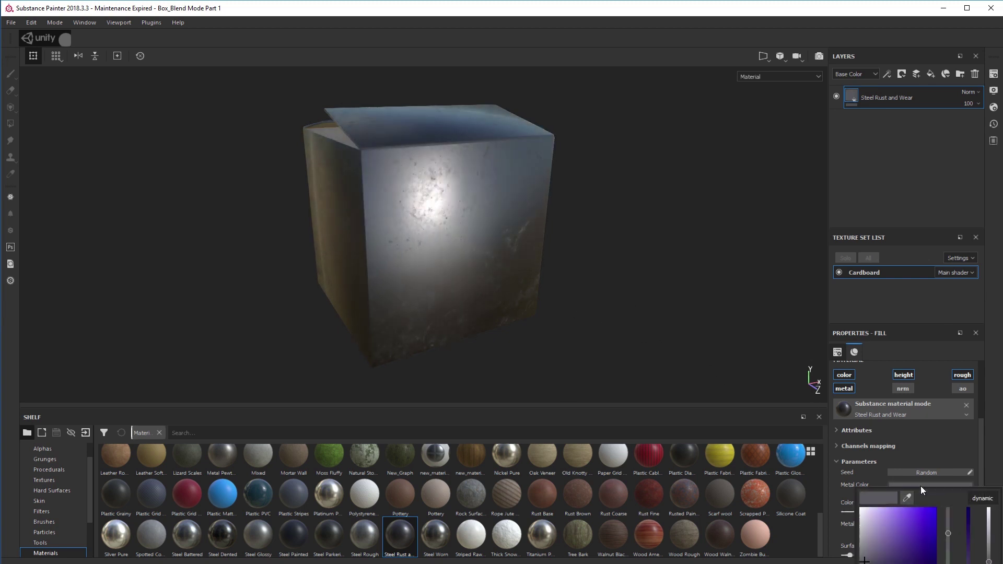
left_click(679, 389)
Step: Set the Steel Rust and Wear layer's Rust Intensity to 0.38
left_click_drag(675, 319, 620, 299, "alt")
right_click_drag(671, 305, 644, 311, "shift")
left_click_drag(643, 311, 637, 259, "alt")
scroll(636, 259, "up", 5)
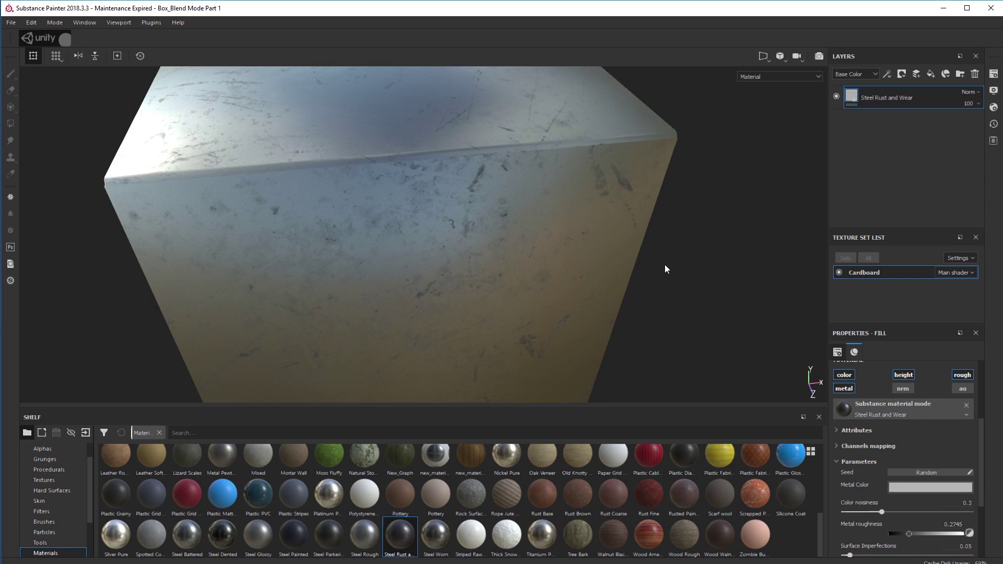
scroll(910, 493, "down", 3)
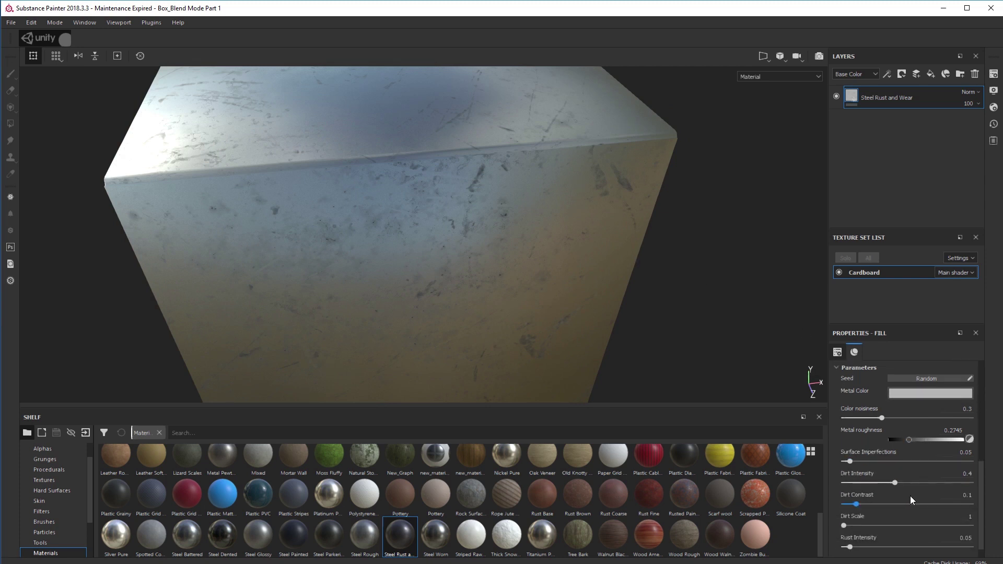
left_click_drag(851, 547, 892, 542)
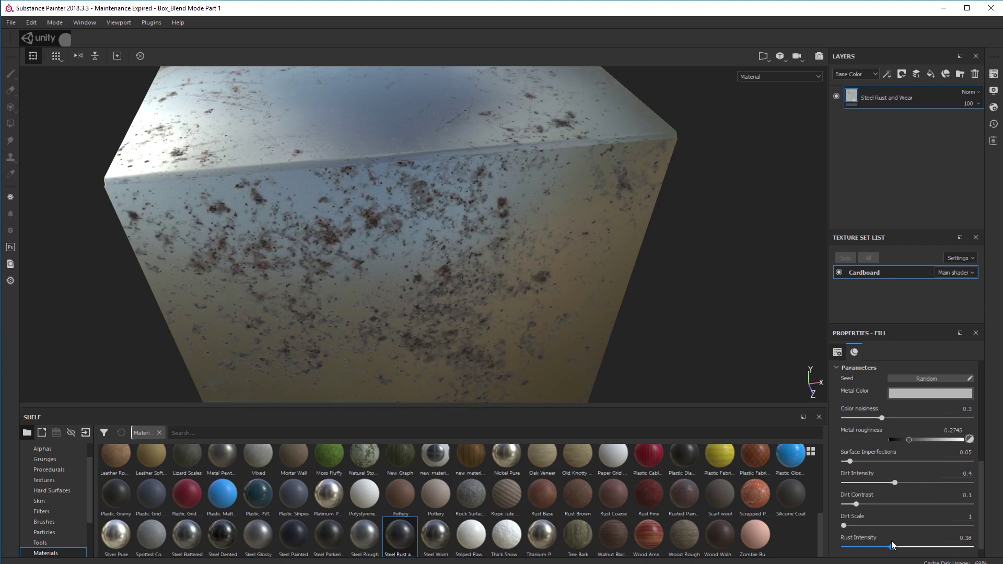
Step: Add an empty paint layer above Steel Rust and Wear and set its Base Color blend mode to Passthrough
left_click_drag(600, 336, 558, 152, "alt")
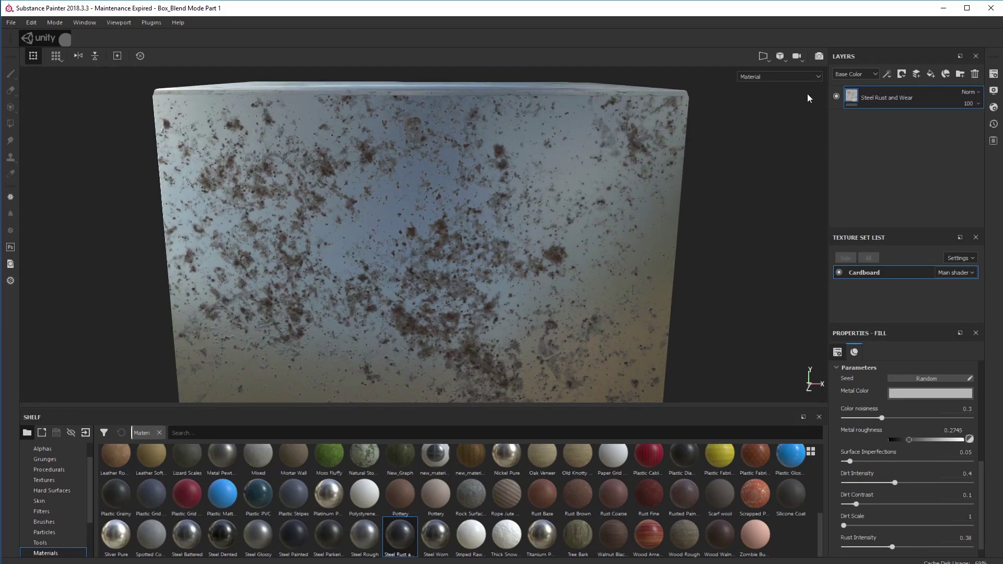
left_click(916, 75)
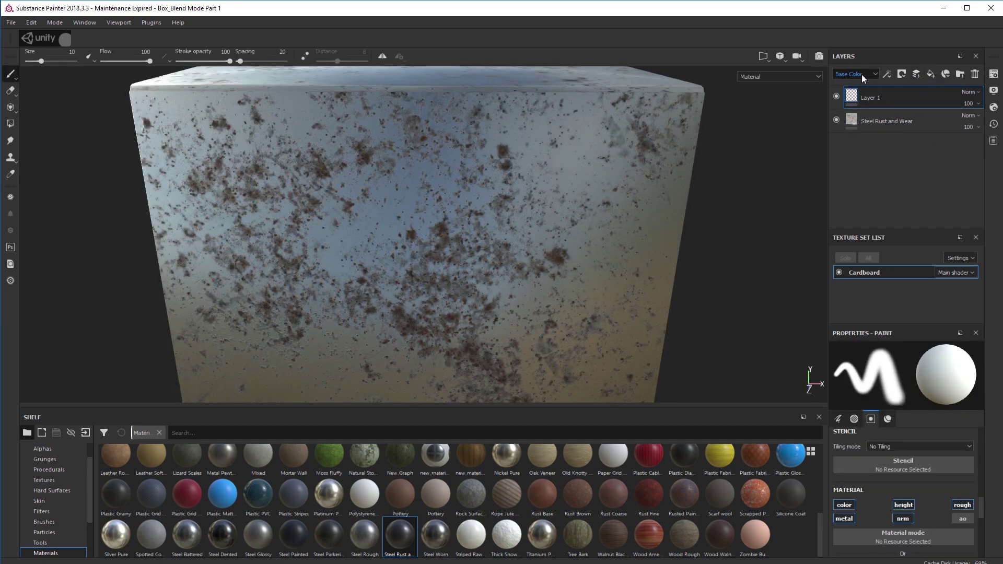
left_click(860, 74)
left_click(853, 85)
left_click(970, 90)
left_click(959, 112)
Step: Set Layer 1's blend mode to Passthrough in the Height and Roughness channels
left_click(858, 74)
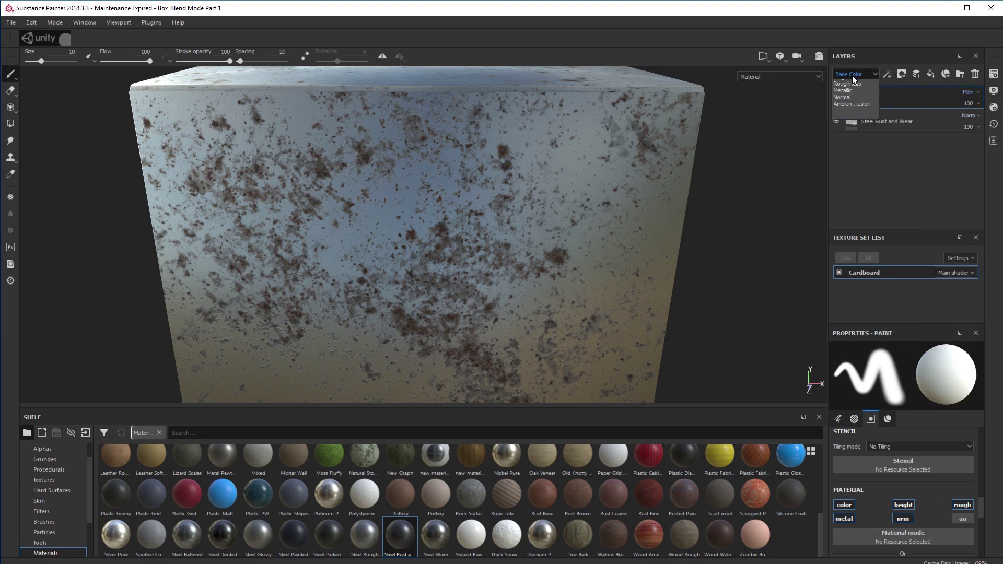
left_click(967, 91)
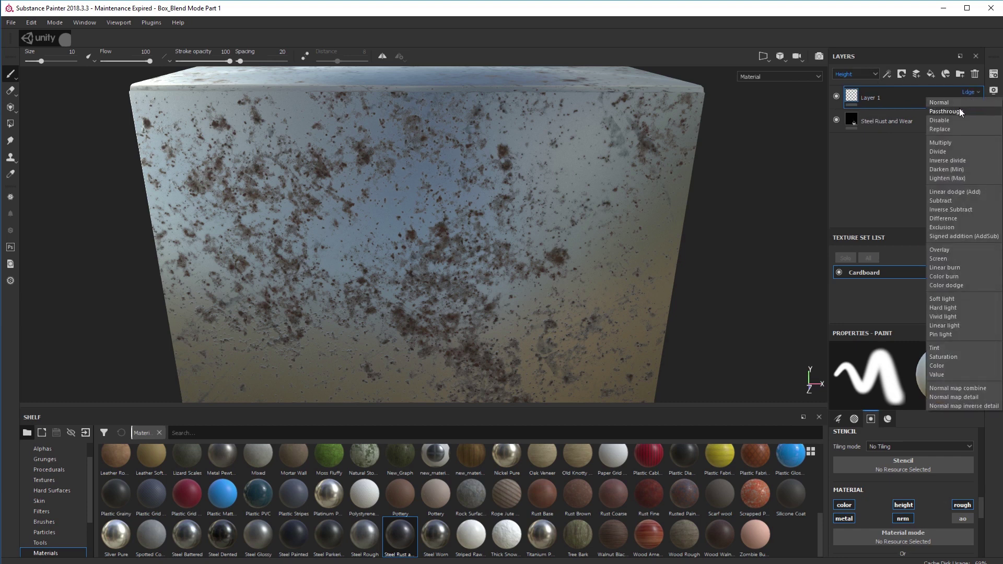
left_click(960, 110)
left_click(851, 74)
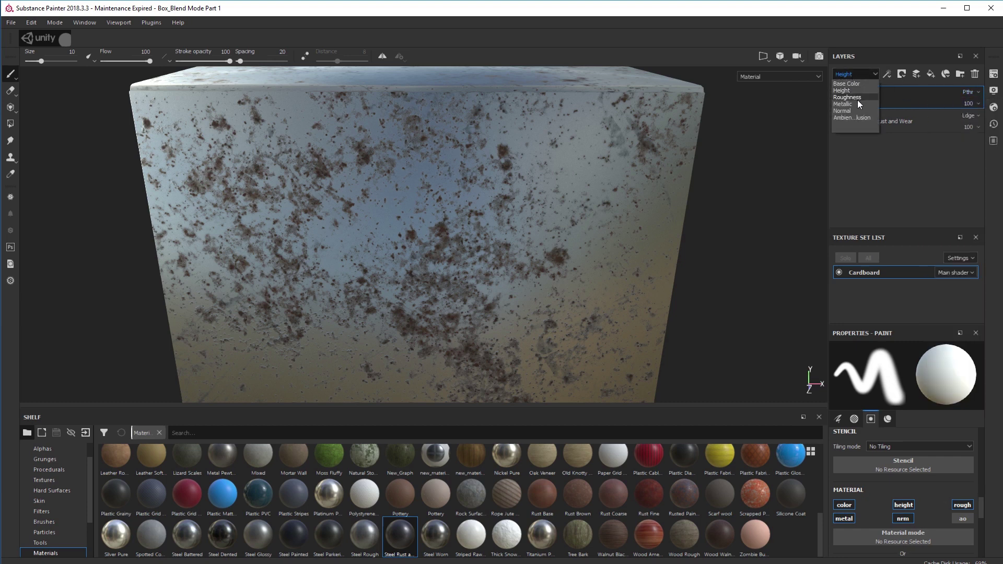
left_click(858, 98)
left_click(967, 92)
left_click(959, 109)
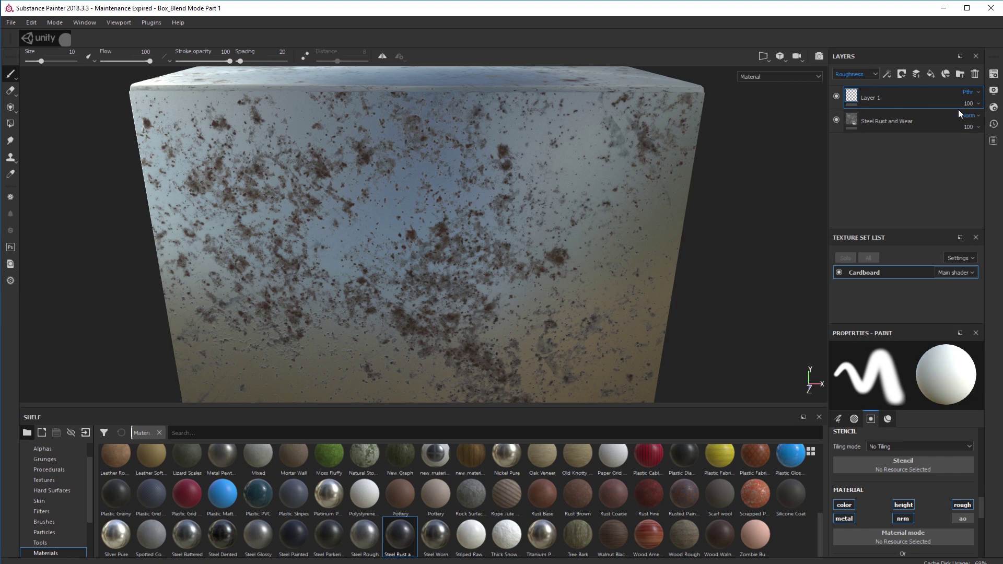
Step: Set Layer 1's blend mode to Passthrough in the Metallic and Normal channels
left_click(866, 75)
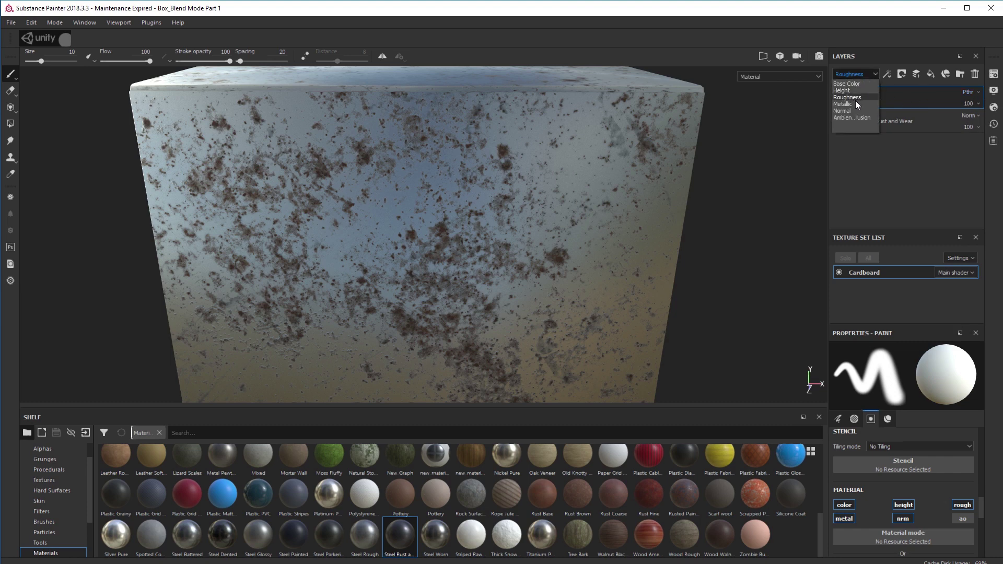
left_click(855, 104)
left_click(970, 92)
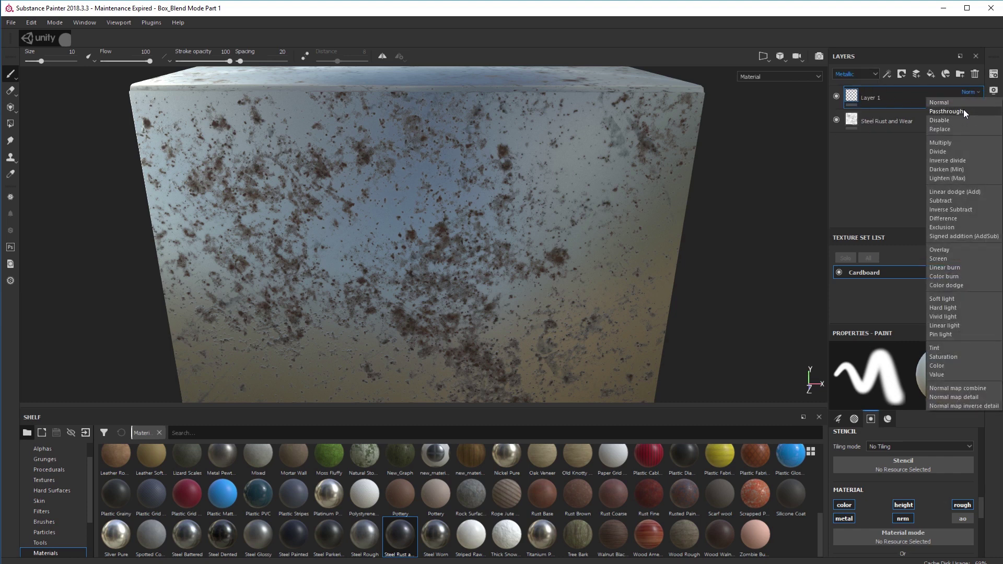
left_click(964, 109)
left_click(858, 75)
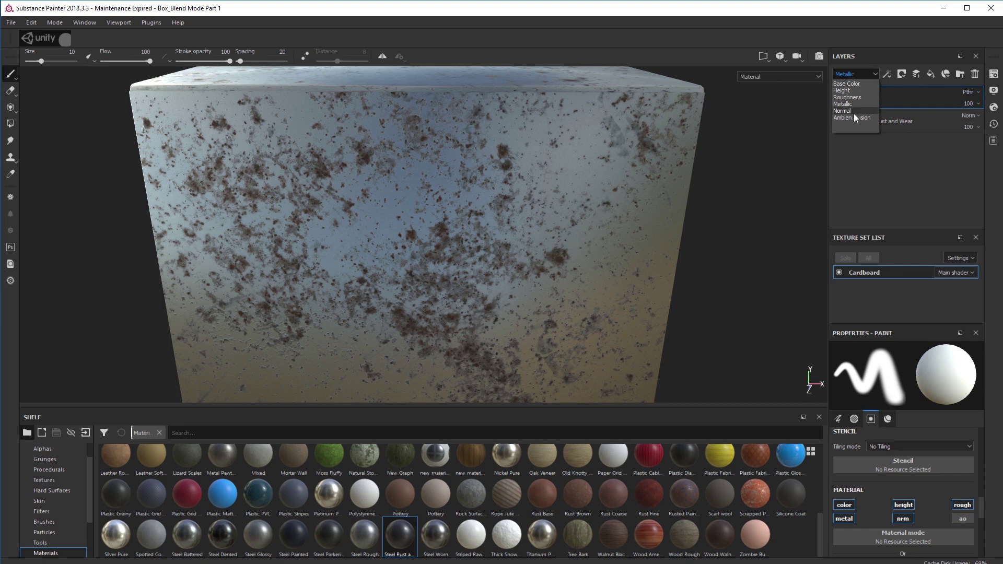
left_click(854, 113)
left_click(968, 92)
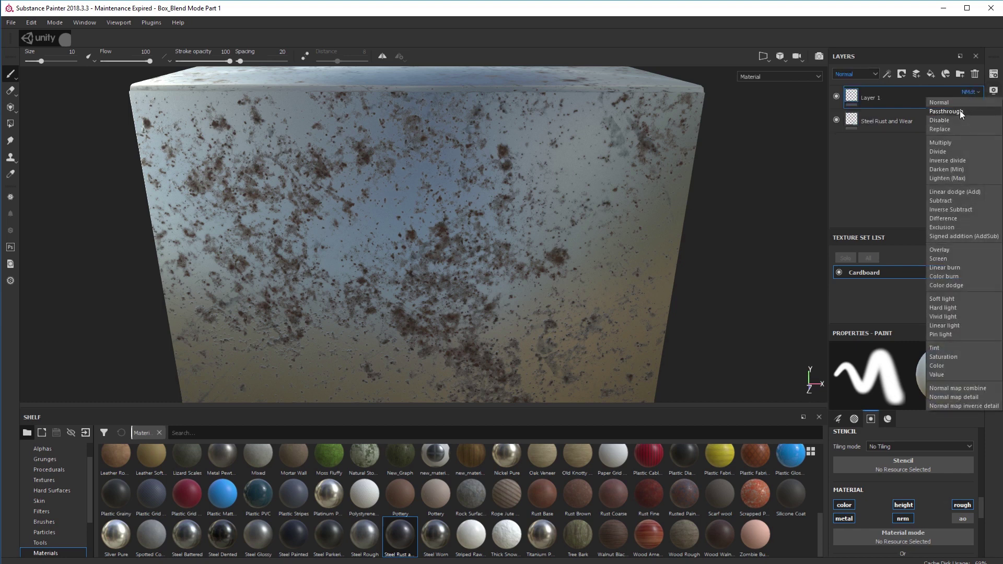
left_click(961, 111)
Step: Set Layer 1's blend mode to Passthrough in the Ambient Occlusion channel
left_click(859, 73)
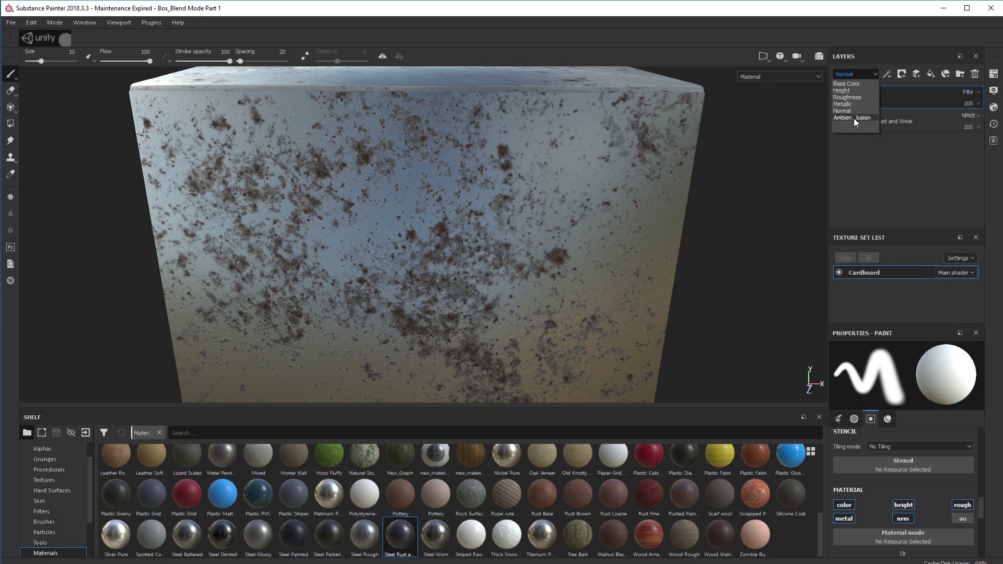
left_click(854, 118)
left_click(969, 98)
left_click(965, 109)
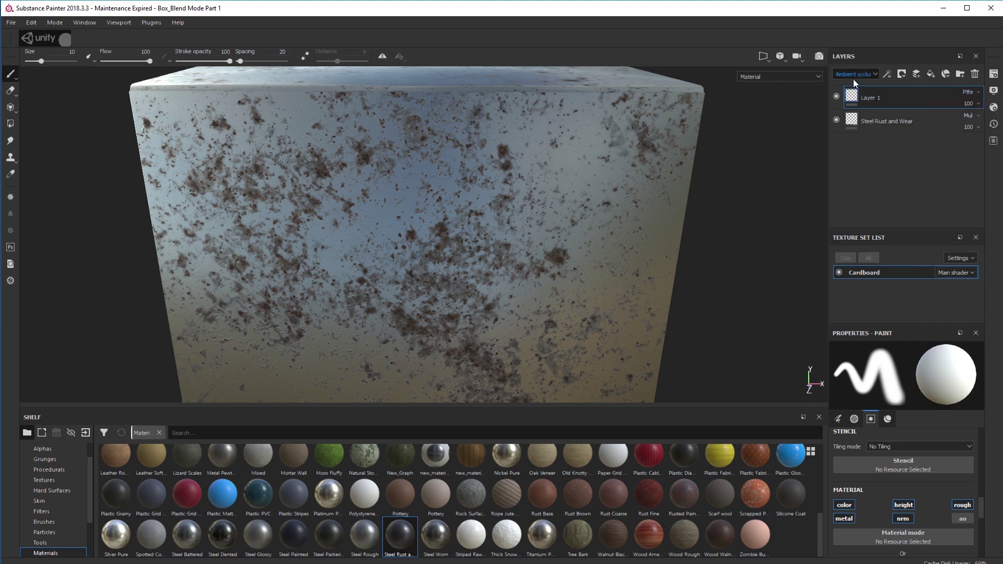
Step: Clone cleaner steel over the rust patch right of centre on the box's front face, using Clone (relative source) on Layer 1
left_click_drag(726, 260, 697, 232, "alt")
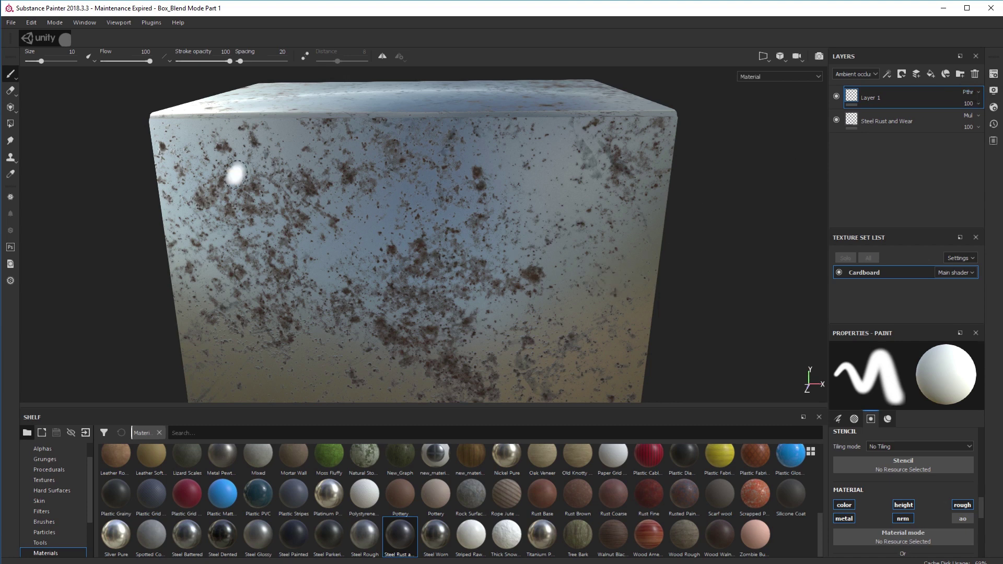
left_click(10, 159)
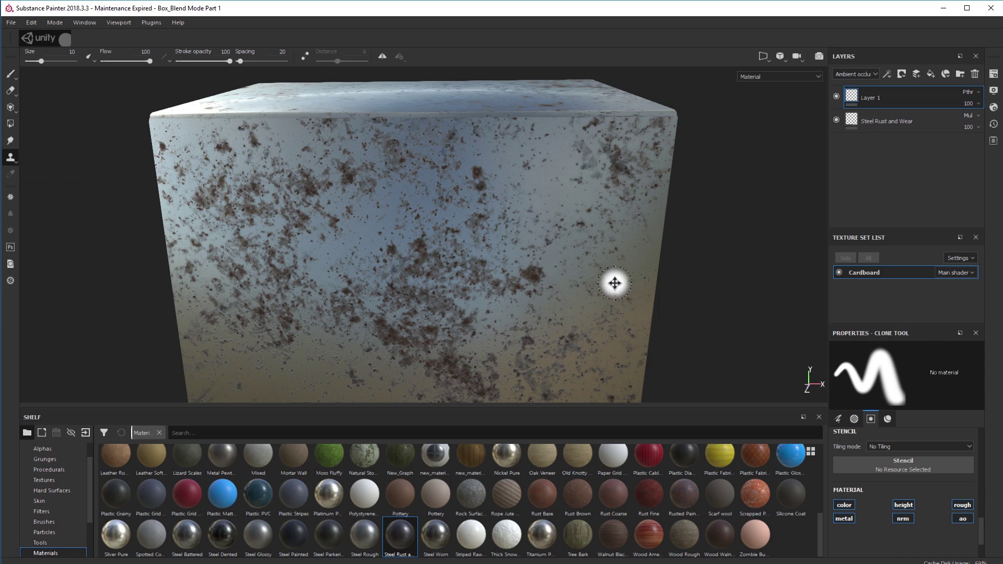
mouse_move(615, 284)
middle_mouse_down("alt")
mouse_move(636, 217)
mouse_move(627, 232)
middle_mouse_up("alt")
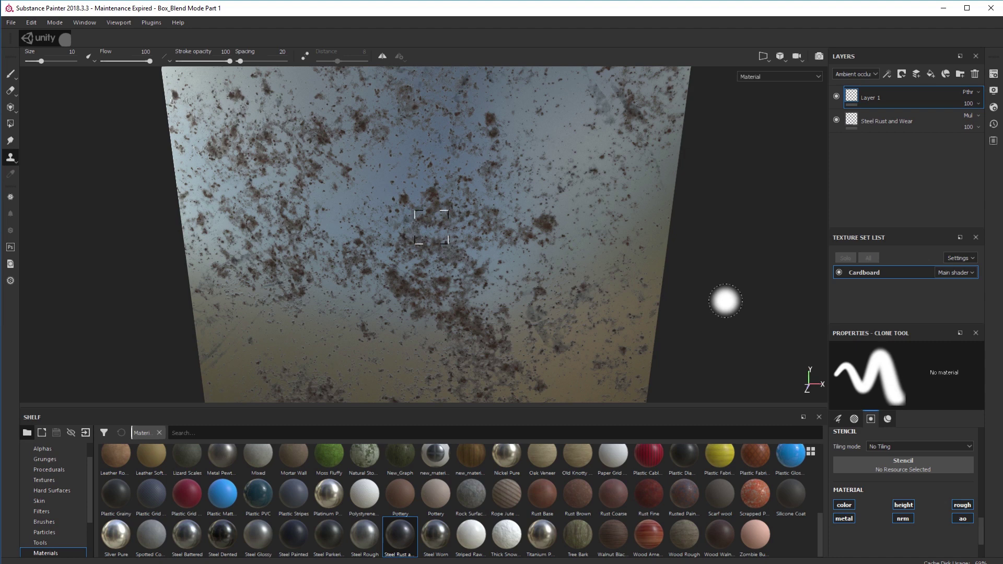
mouse_move(697, 297)
middle_mouse_down()
mouse_move(683, 284)
mouse_move(653, 311)
mouse_move(685, 327)
mouse_move(734, 317)
middle_mouse_up()
mouse_move(575, 308)
middle_mouse_down()
mouse_move(605, 284)
mouse_move(608, 205)
middle_mouse_up()
mouse_move(627, 281)
middle_mouse_down("alt")
mouse_move(611, 248)
mouse_move(619, 274)
mouse_move(596, 287)
mouse_move(497, 296)
mouse_move(615, 333)
middle_mouse_up("alt")
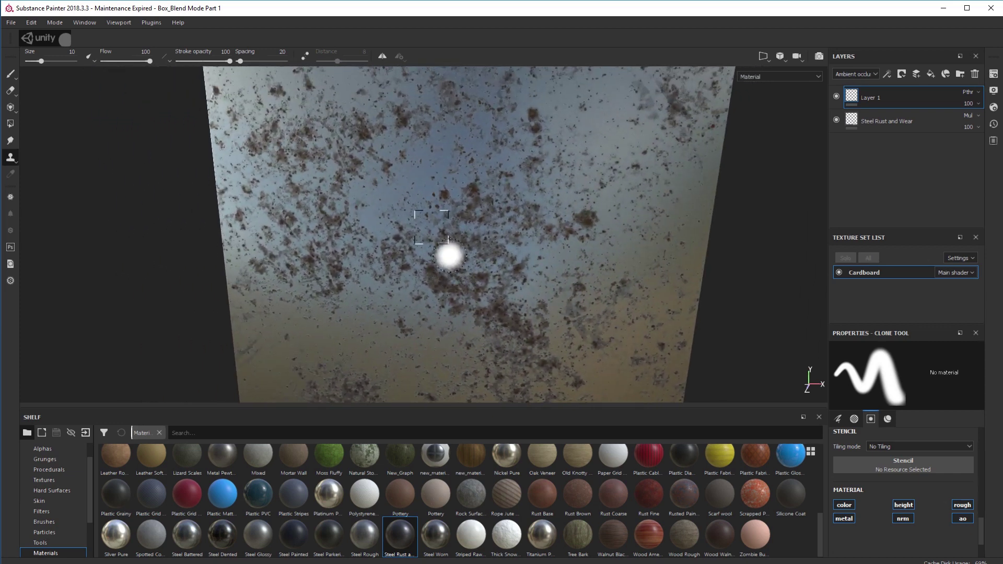
middle_click_drag(560, 305, 563, 317, "alt")
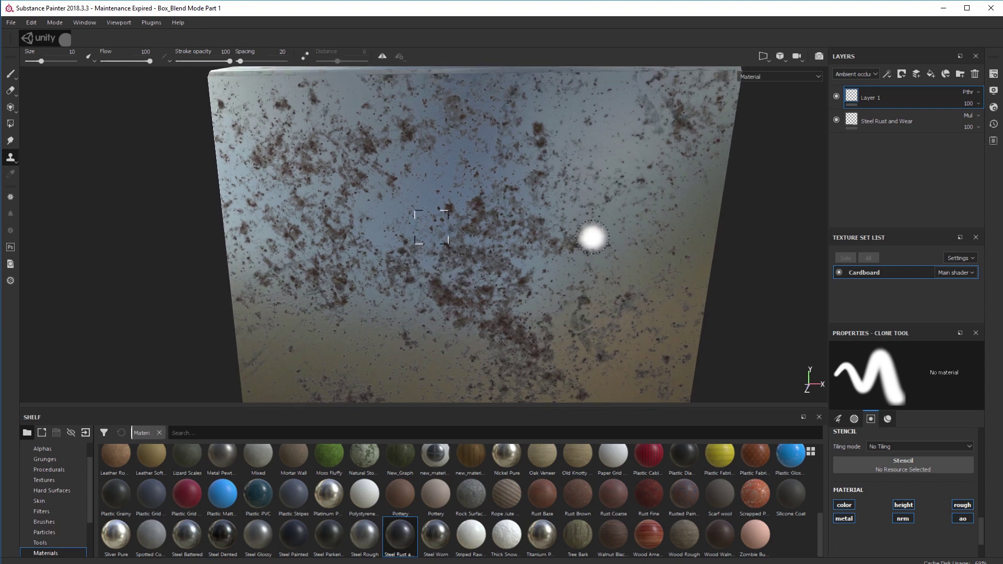
mouse_move(566, 284)
middle_mouse_down()
mouse_move(572, 317)
mouse_move(561, 331)
middle_mouse_up()
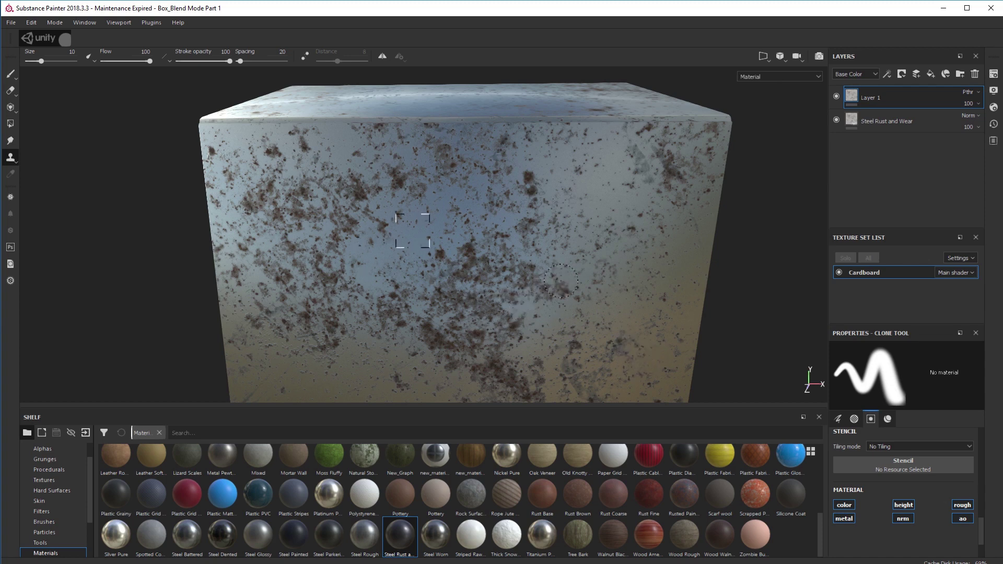
Step: Switch the clone tool to Clone (absolute source)
left_click_drag(617, 313, 489, 338, "alt")
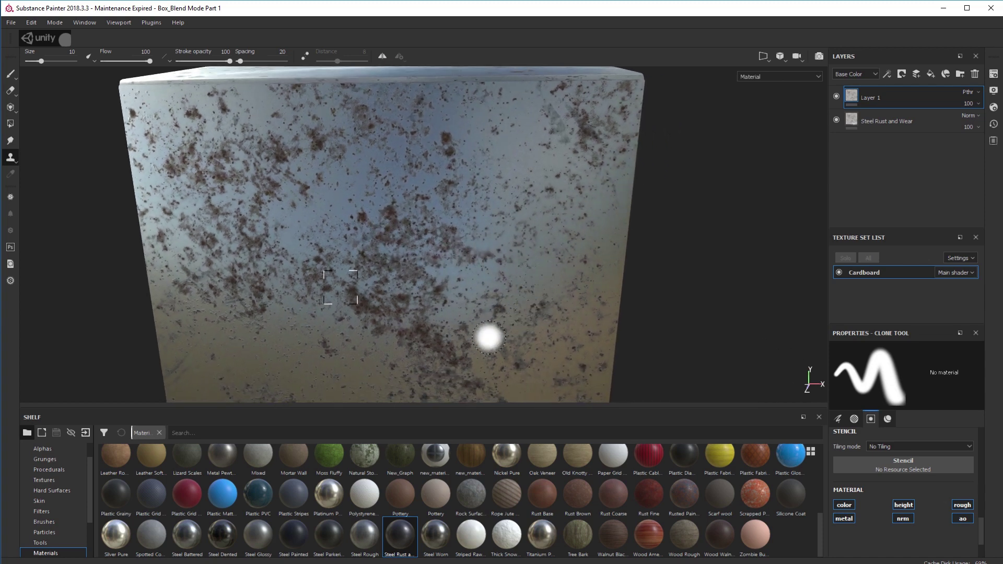
left_click(17, 160)
left_click(38, 171)
middle_click_drag(585, 331, 616, 354, "alt")
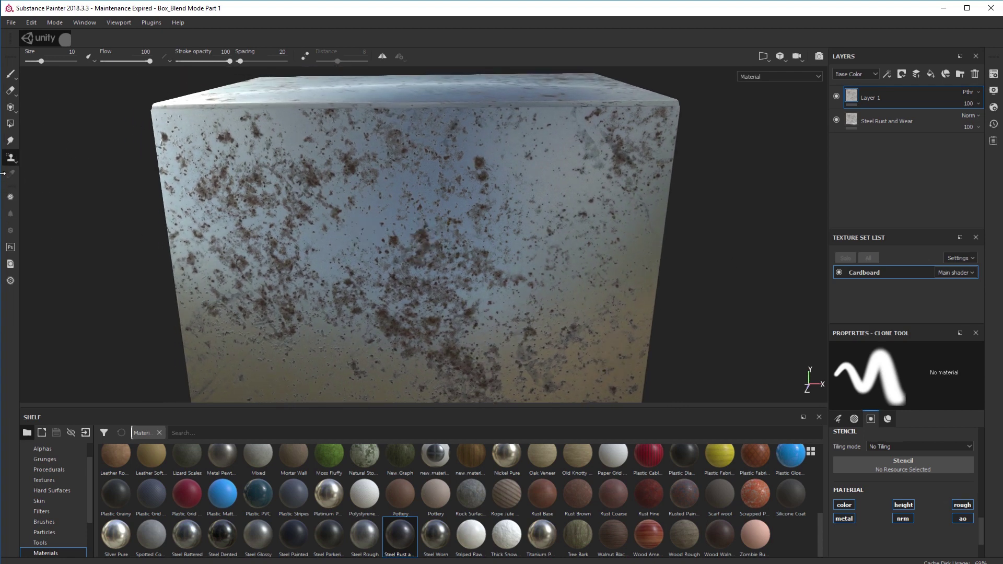
left_click(11, 158)
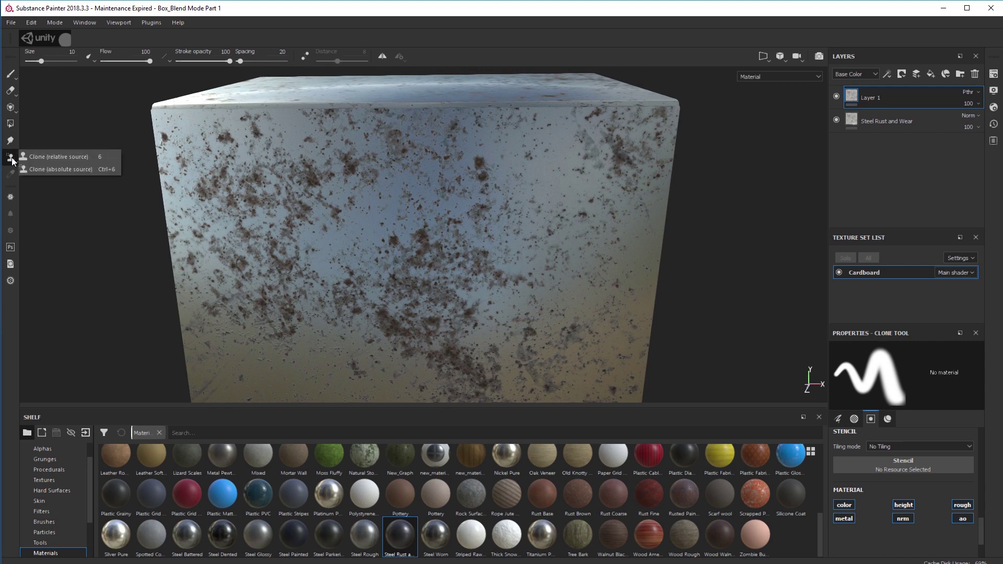
left_click(50, 170)
Step: Clone cleaner steel over the dark wear patch near the upper-right corner of the box's front face
left_click_drag(578, 305, 552, 349, "alt")
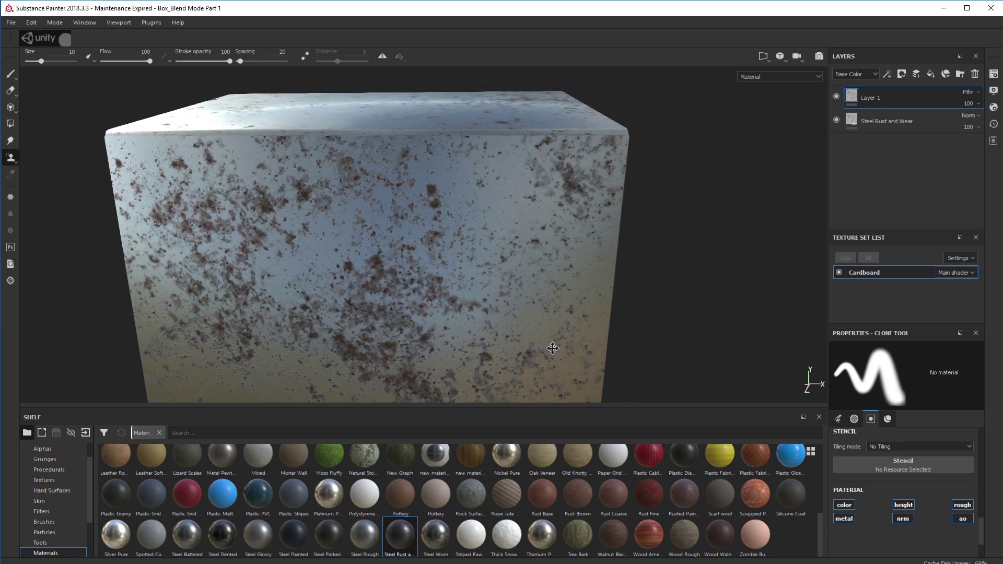
middle_click_drag(553, 348, 617, 358, "alt")
mouse_move(545, 279)
middle_mouse_down("alt")
mouse_move(545, 294)
mouse_move(548, 277)
middle_mouse_up("alt")
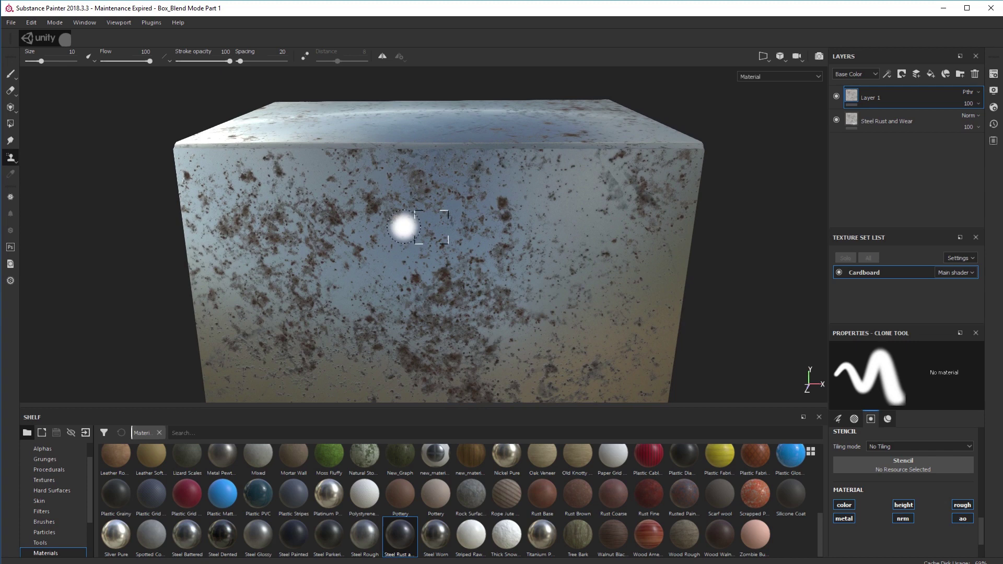
mouse_move(560, 309)
left_mouse_down("alt")
mouse_move(576, 287)
mouse_move(578, 334)
left_mouse_up("alt")
middle_click_drag(582, 327, 607, 312, "alt")
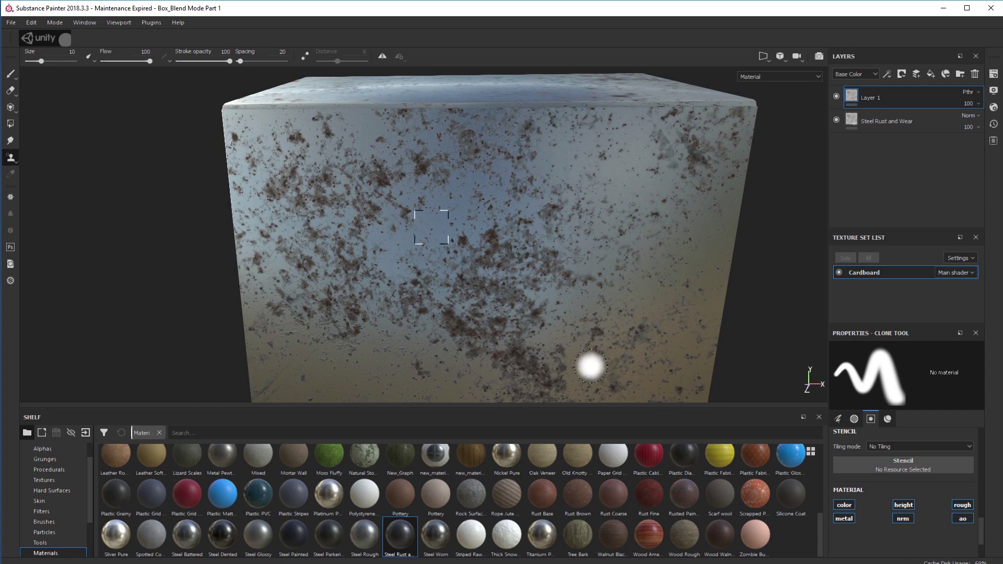
mouse_move(537, 373)
middle_mouse_down("alt")
mouse_move(590, 342)
mouse_move(614, 308)
mouse_move(572, 356)
middle_mouse_up("alt")
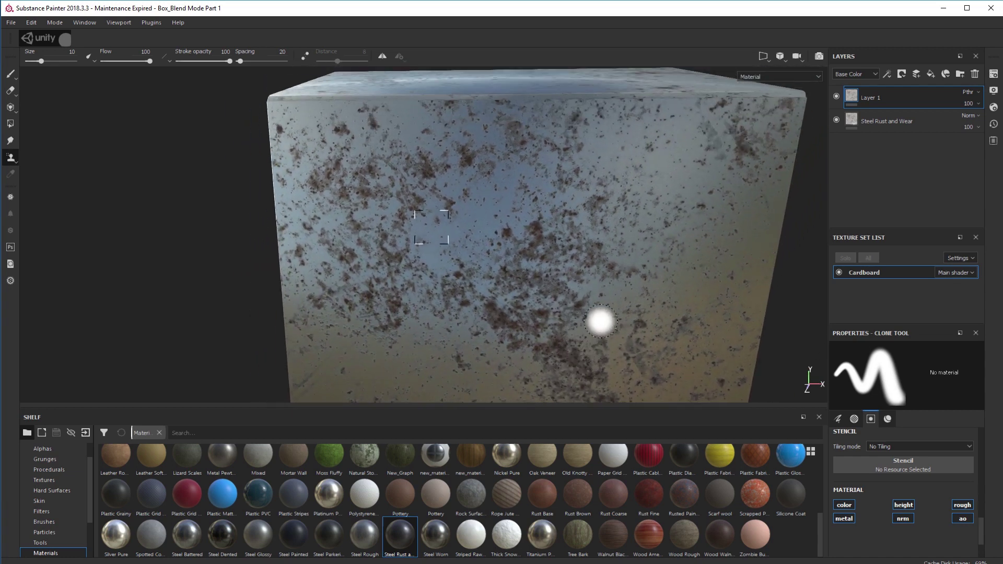
middle_click_drag(596, 294, 538, 343, "alt")
middle_click_drag(625, 246, 565, 293, "alt")
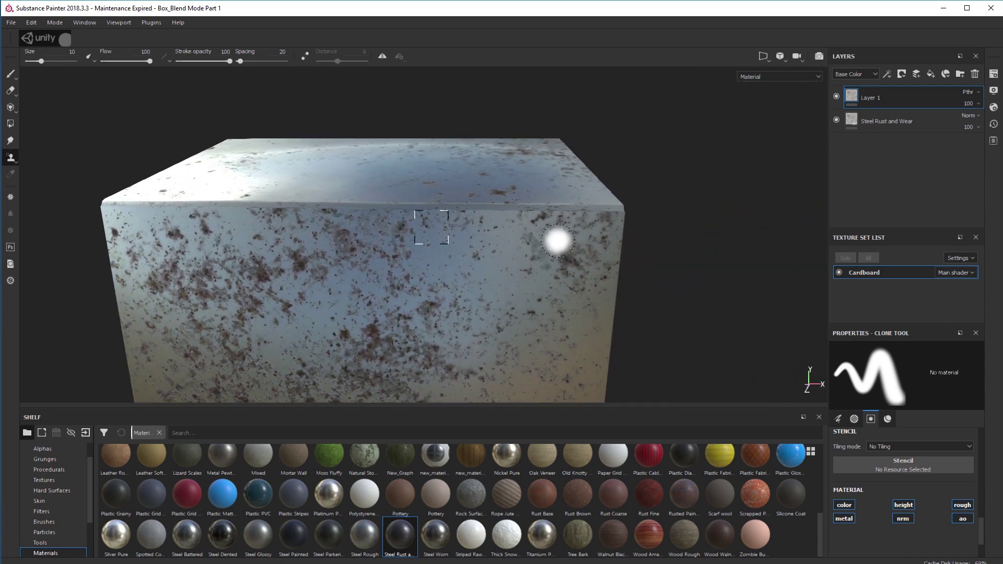
mouse_move(542, 332)
middle_mouse_down("alt")
mouse_move(491, 297)
mouse_move(518, 316)
middle_mouse_up("alt")
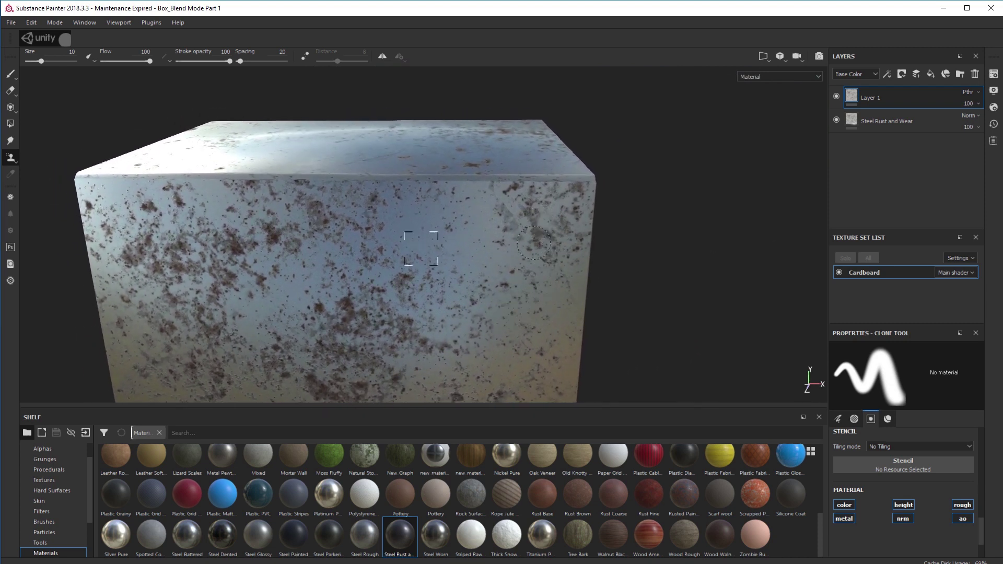
left_click(526, 227)
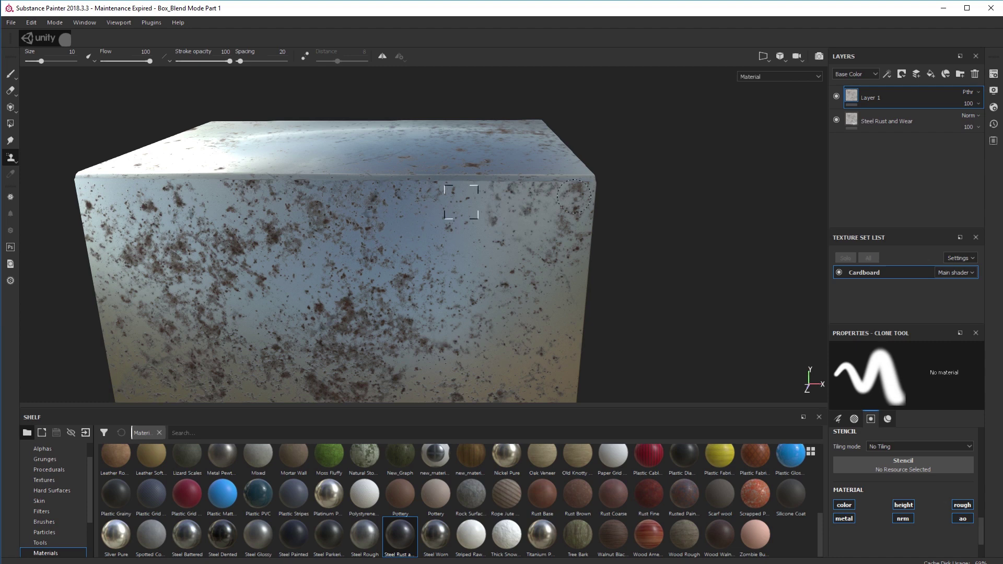
left_click_drag(582, 208, 564, 241)
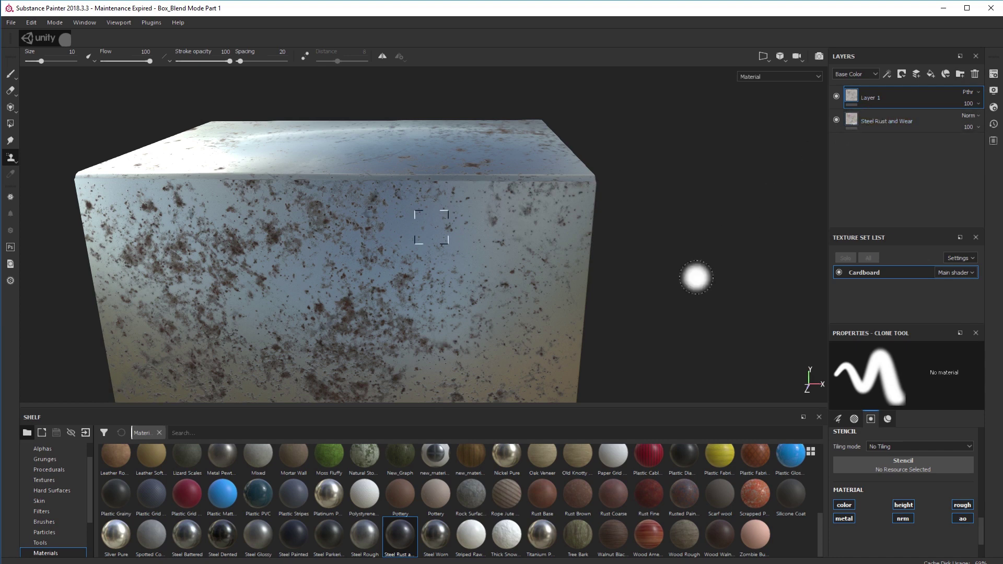
Step: Examine the cloned detail on the box's front face and the rust on its top from several angles
left_click_drag(683, 332, 724, 257, "alt")
middle_click_drag(724, 258, 733, 209, "alt")
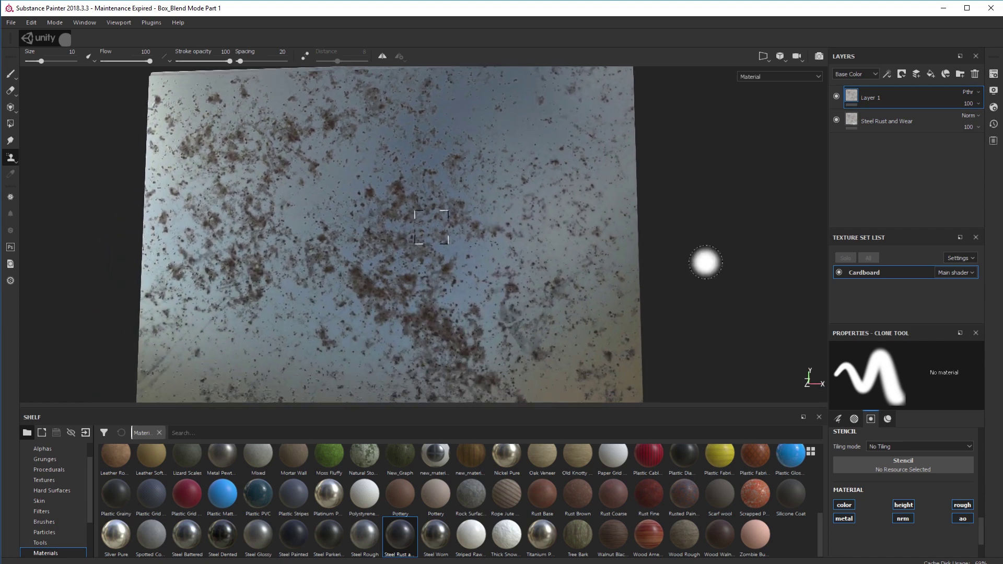
mouse_move(687, 330)
middle_mouse_down("alt")
mouse_move(662, 261)
mouse_move(657, 289)
mouse_move(670, 274)
mouse_move(657, 267)
middle_mouse_up("alt")
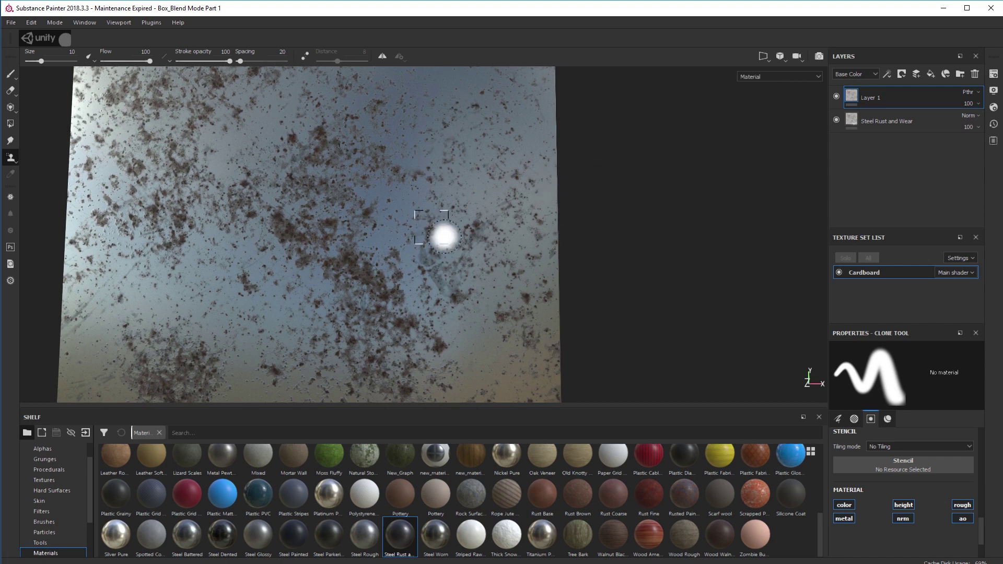
mouse_move(476, 259)
middle_mouse_down("alt")
mouse_move(482, 312)
mouse_move(401, 298)
middle_mouse_up("alt")
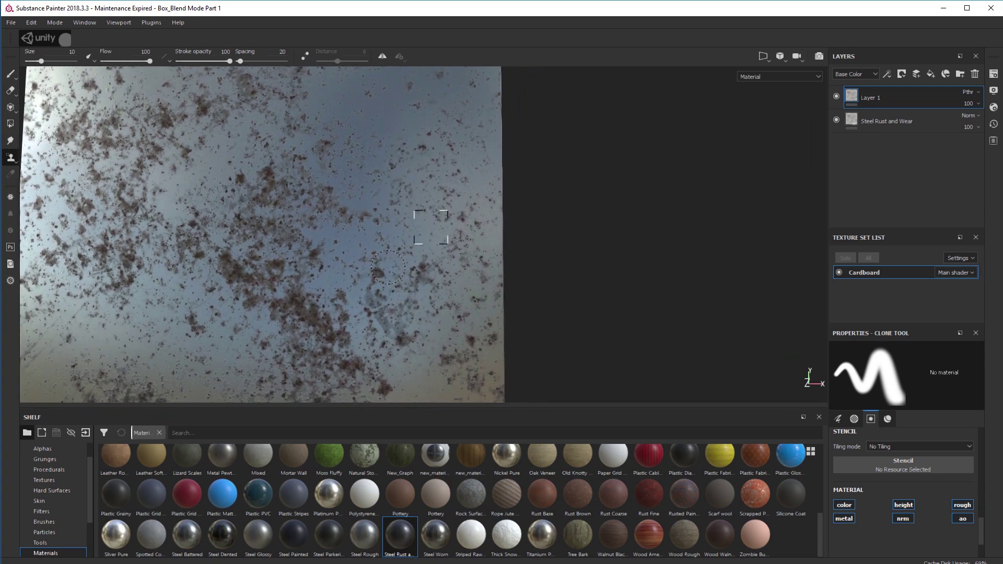
mouse_move(594, 331)
middle_mouse_down("alt")
mouse_move(707, 242)
mouse_move(621, 280)
middle_mouse_up("alt")
mouse_move(729, 318)
left_mouse_down("alt")
mouse_move(732, 357)
mouse_move(752, 314)
mouse_move(661, 286)
left_mouse_up("alt")
middle_click_drag(660, 285, 682, 303, "alt")
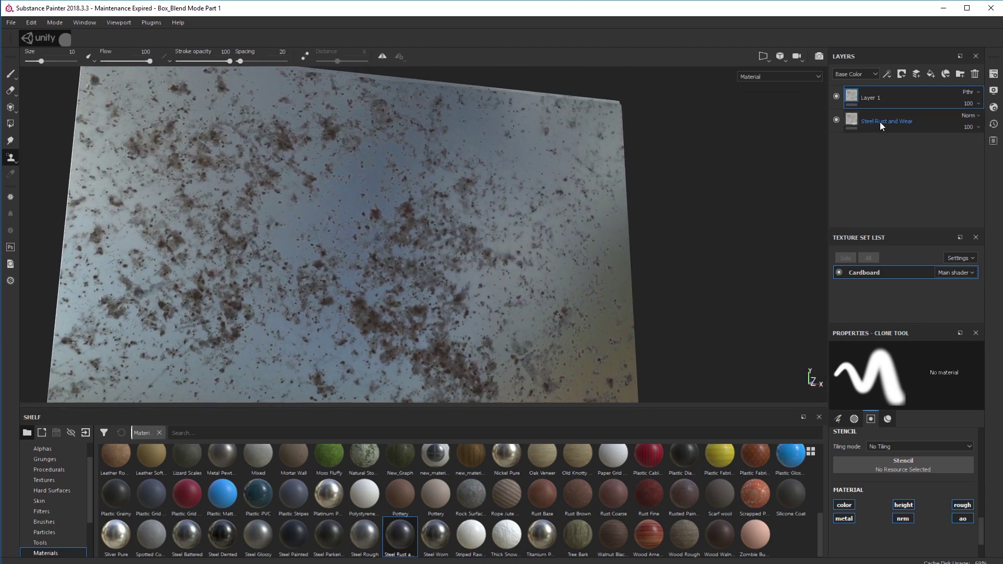
mouse_move(693, 285)
left_mouse_down("alt")
mouse_move(690, 305)
mouse_move(689, 287)
left_mouse_up("alt")
scroll(690, 287, "down", 4)
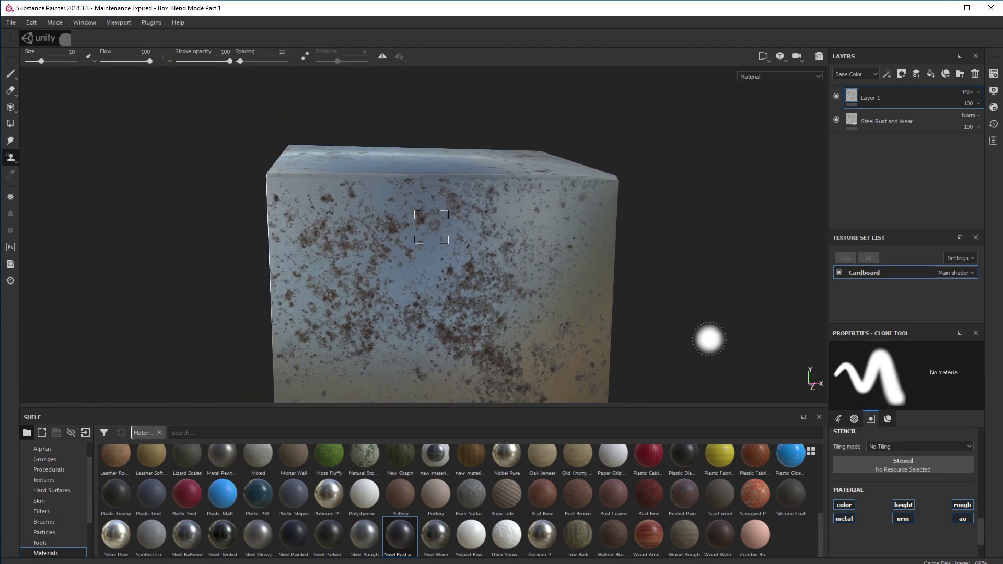
mouse_move(710, 339)
left_mouse_down("alt")
mouse_move(598, 366)
mouse_move(713, 334)
mouse_move(674, 377)
mouse_move(735, 394)
mouse_move(604, 393)
mouse_move(678, 426)
left_mouse_up("alt")
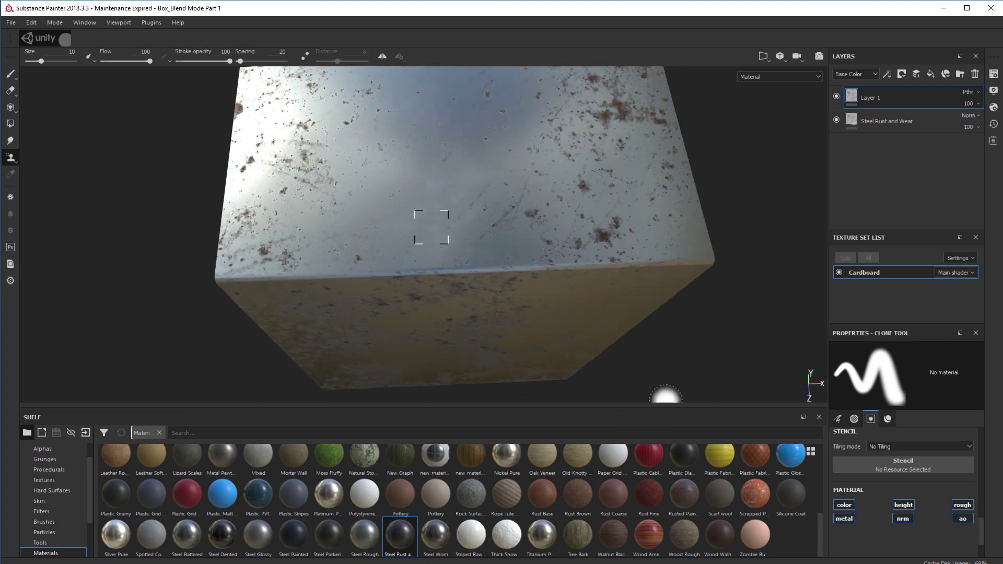
mouse_move(671, 295)
middle_mouse_down("alt")
mouse_move(636, 309)
mouse_move(503, 285)
middle_mouse_up("alt")
left_click_drag(502, 285, 555, 277, "alt")
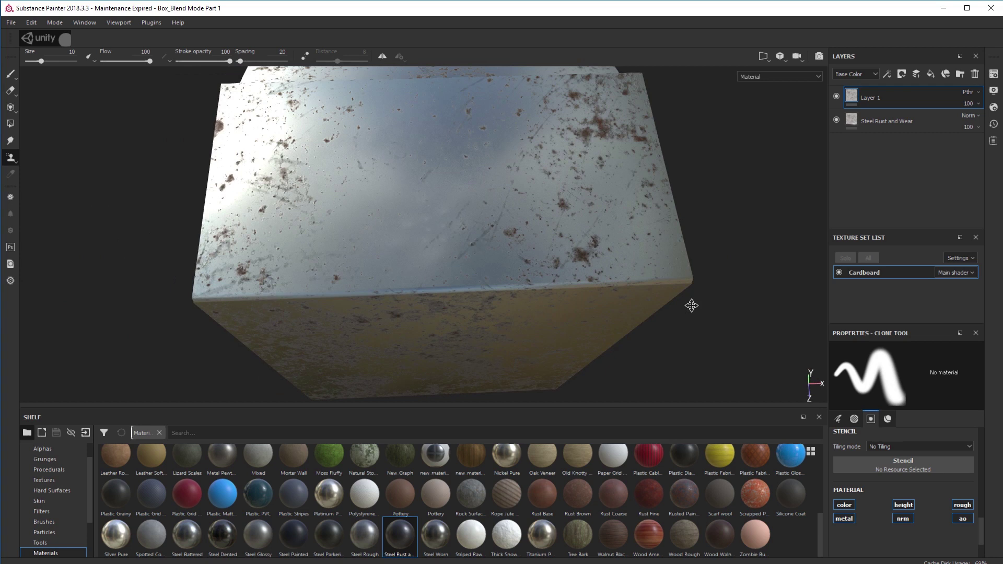
mouse_move(692, 305)
middle_mouse_down("alt")
mouse_move(682, 302)
mouse_move(708, 315)
middle_mouse_up("alt")
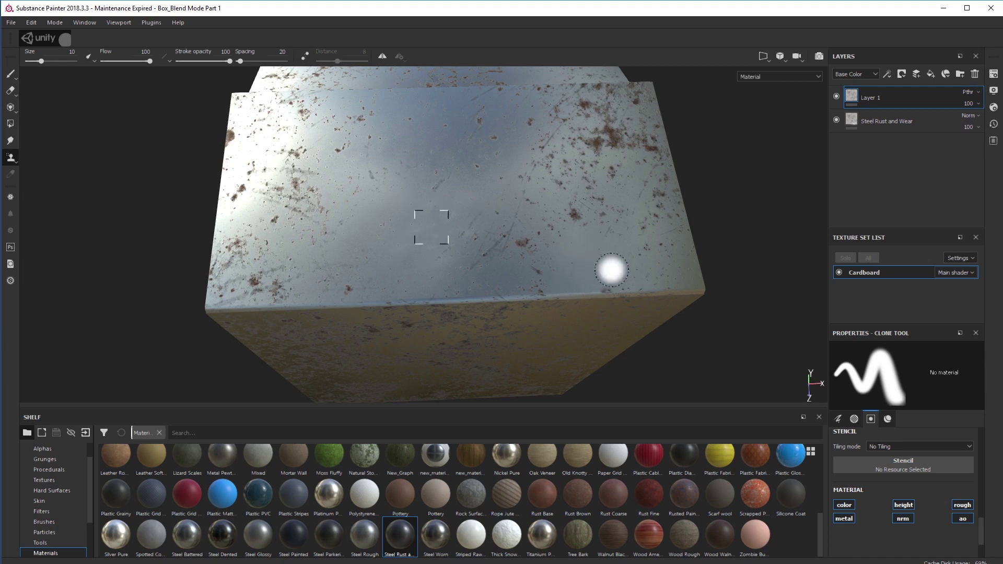
left_click_drag(750, 362, 697, 362, "alt")
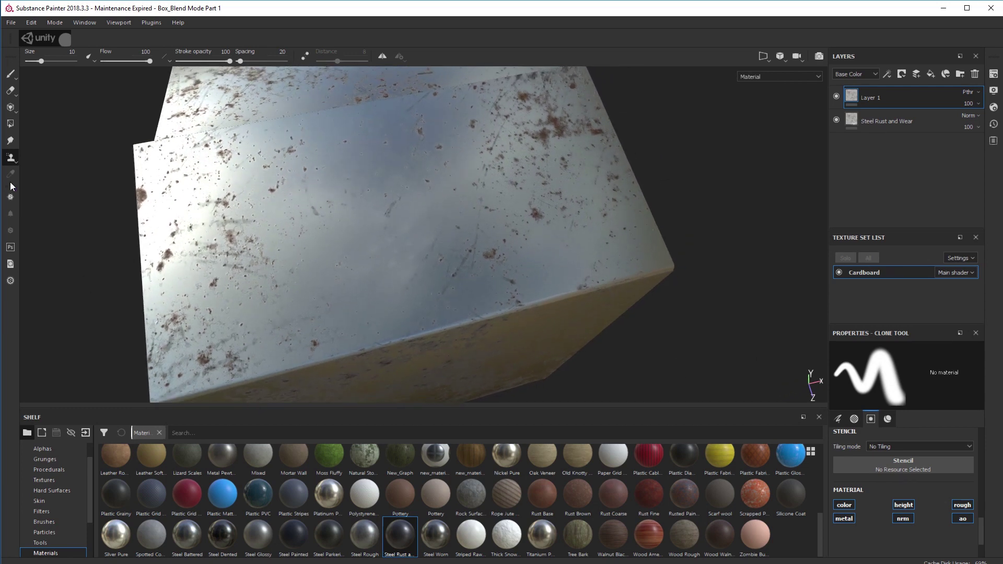
left_click(10, 157)
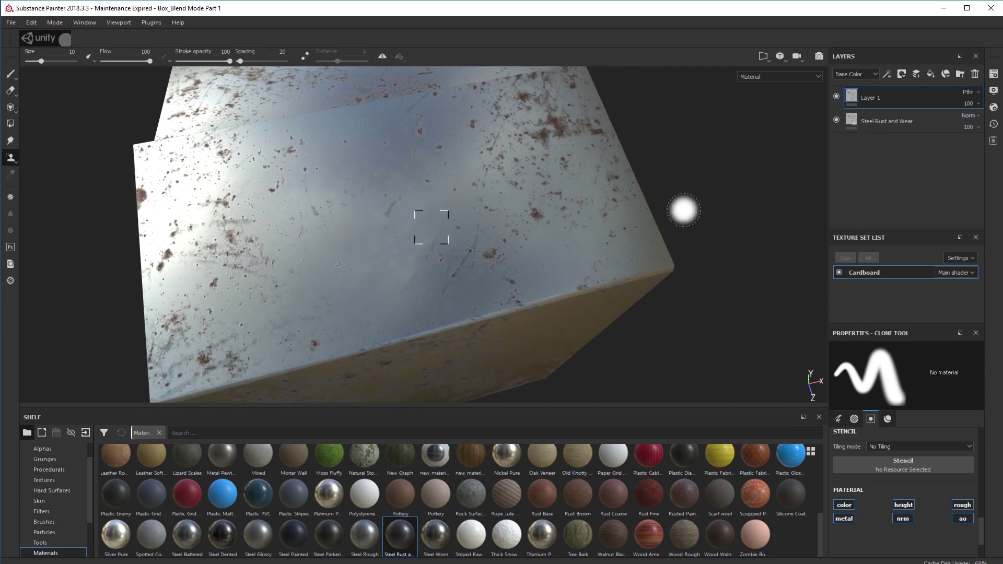
mouse_move(790, 271)
left_mouse_down("alt")
mouse_move(746, 278)
mouse_move(712, 230)
mouse_move(683, 253)
mouse_move(761, 260)
mouse_move(780, 275)
left_mouse_up("alt")
left_click(976, 92)
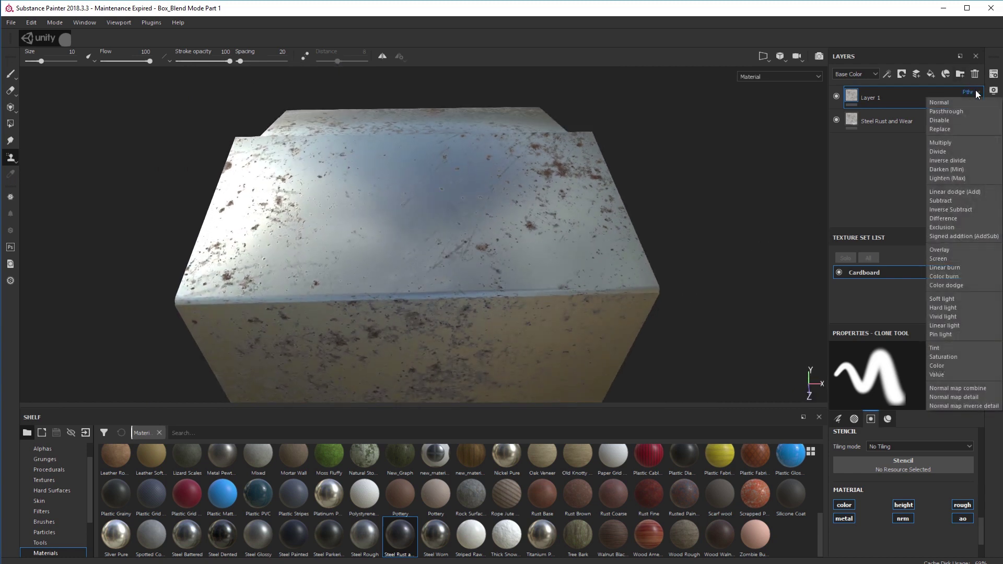
left_click(698, 236)
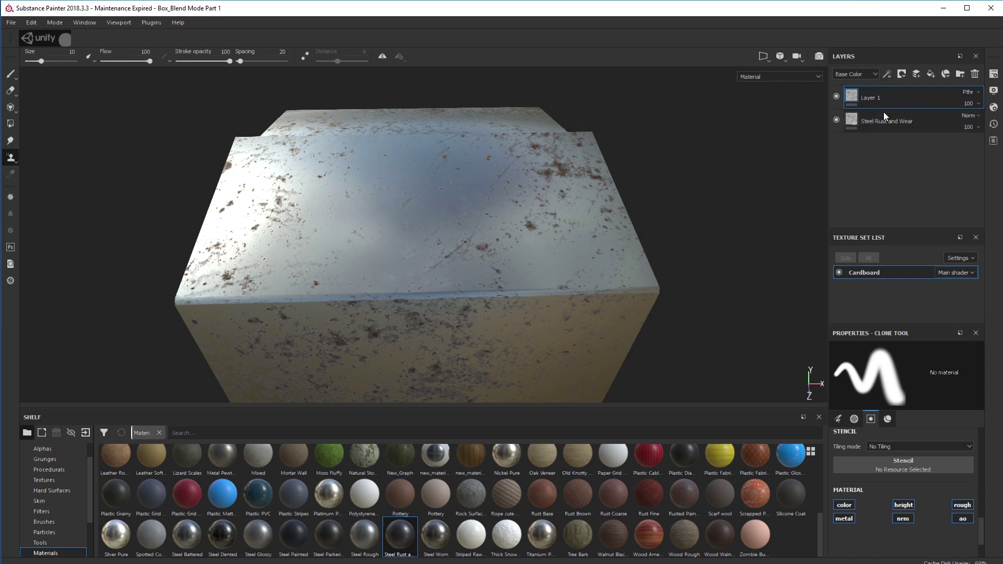
Step: Delete Steel Rust and Wear and Layer 1, and add the Plastic Cables Braided material as a fill layer
left_click(899, 120)
key("Delete")
key("Delete")
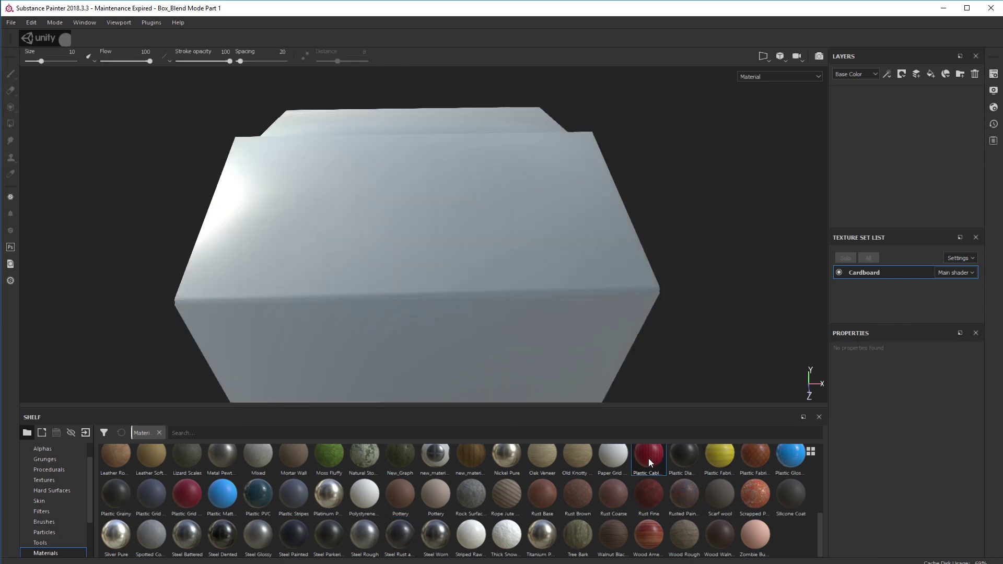
left_click_drag(648, 458, 880, 119)
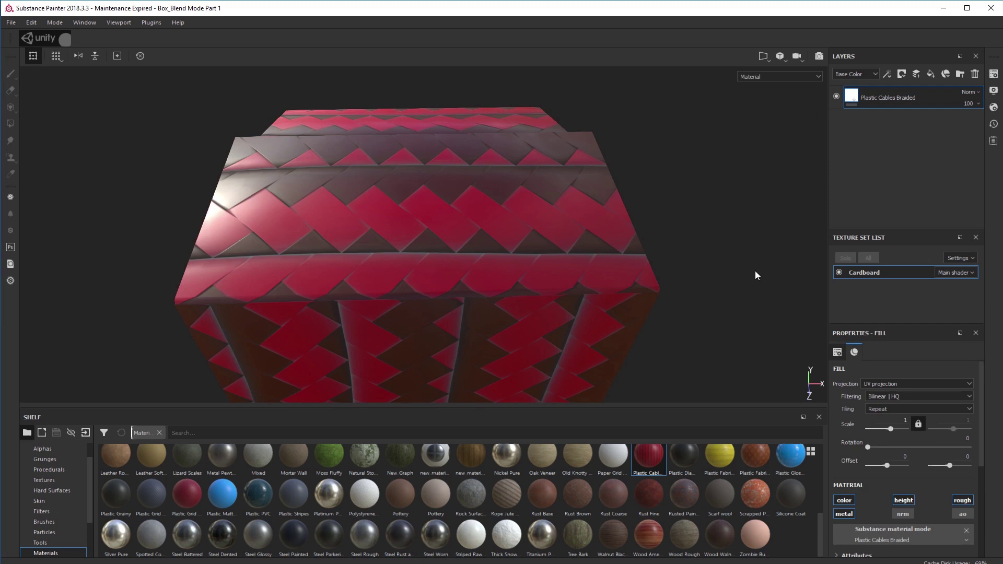
left_click_drag(754, 271, 657, 277, "alt")
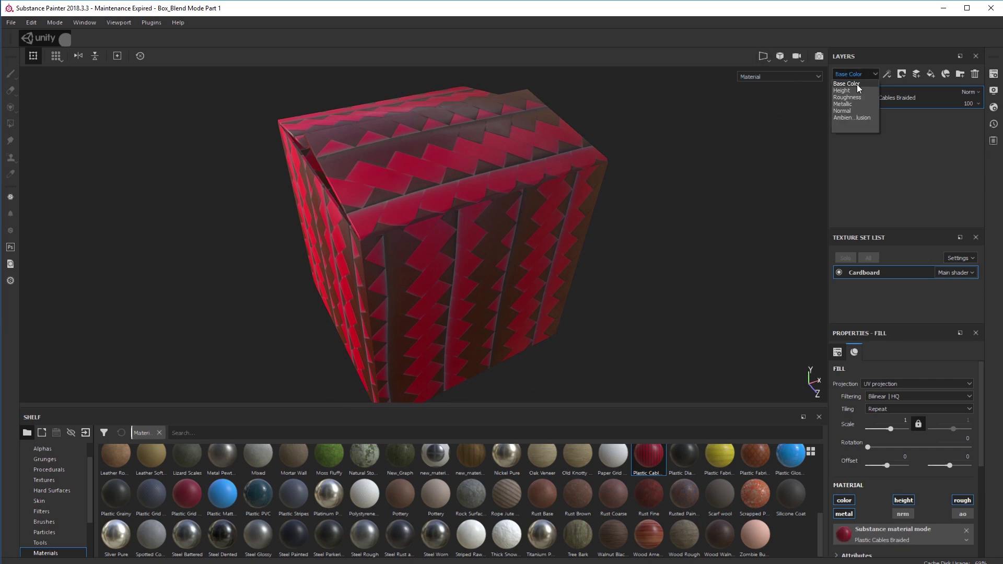
Step: Set the Plastic Cables Braided layer's Base Color blend mode to Disable
left_click(975, 92)
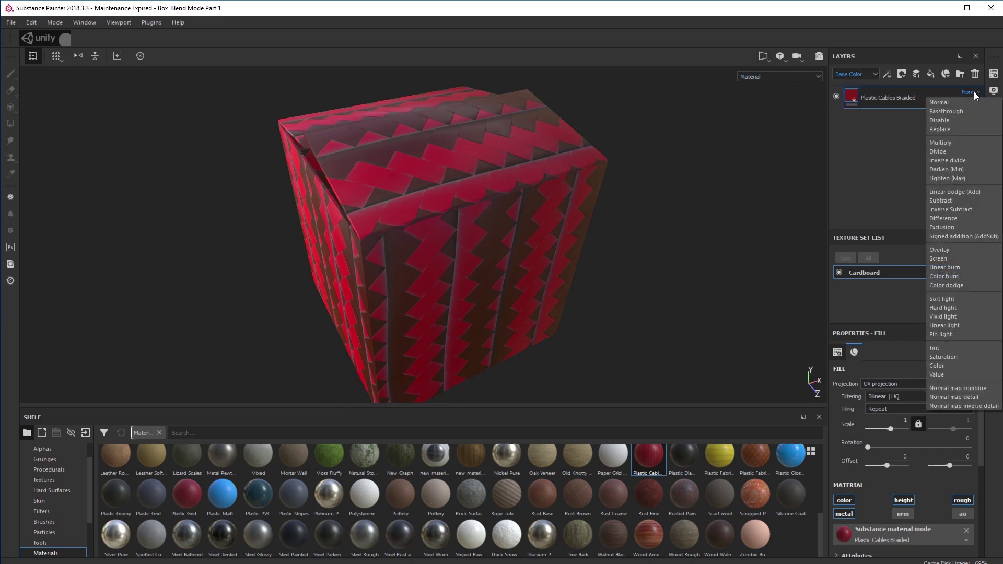
left_click(941, 120)
mouse_move(730, 329)
left_mouse_down("alt")
mouse_move(569, 275)
mouse_move(716, 320)
left_mouse_up("alt")
Step: Set the Plastic Cables Braided layer's Base Color blend mode back to Normal
left_click(874, 75)
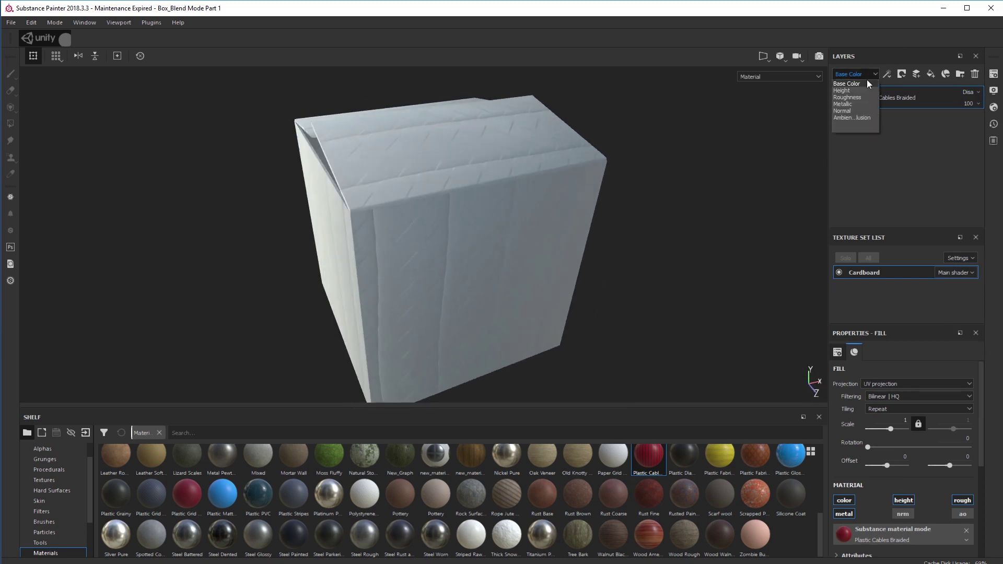
left_click(861, 82)
left_click(974, 90)
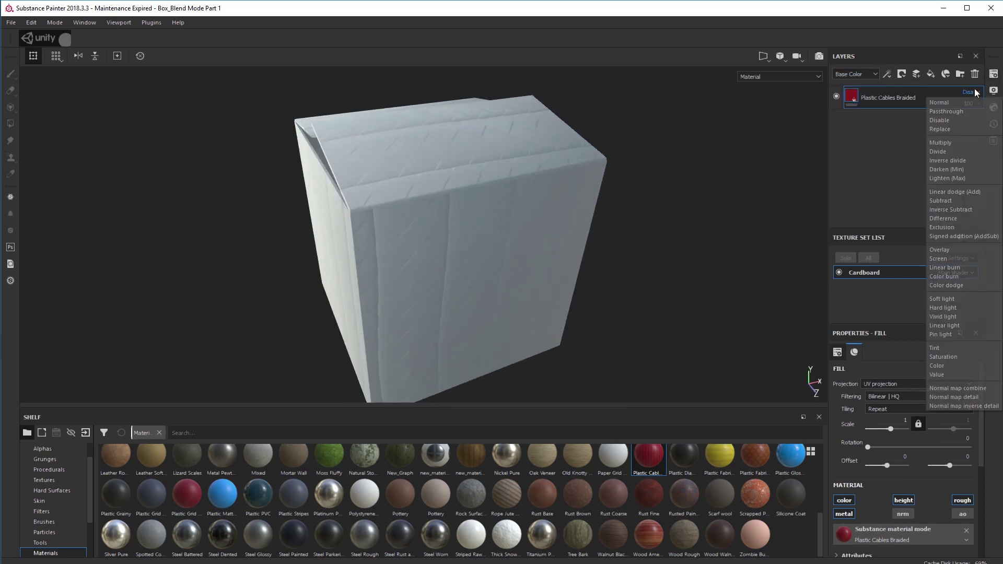
left_click(964, 101)
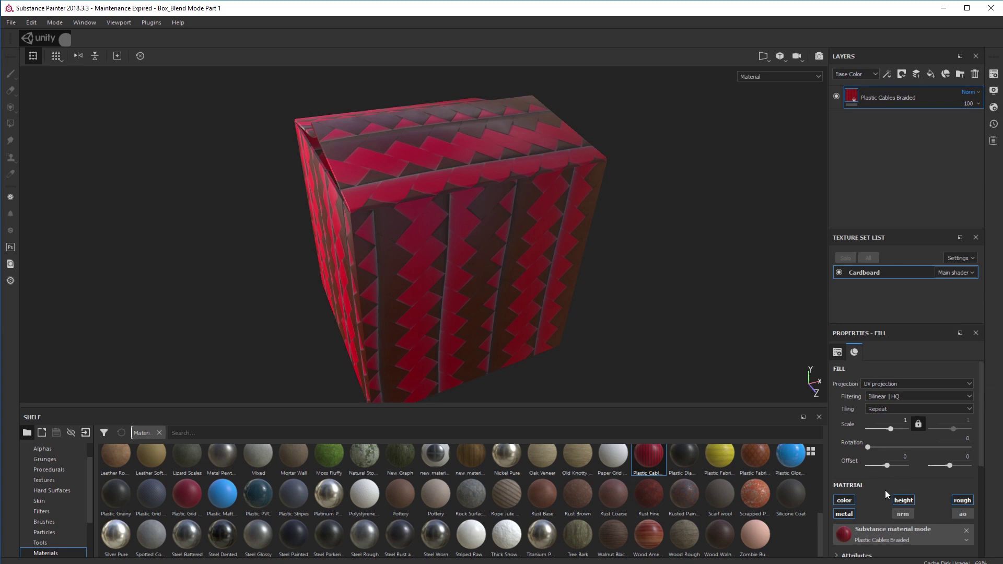
Step: Turn off the color channel of the Plastic Cables Braided material and check the box's surface
left_click(842, 505)
left_click_drag(589, 342, 658, 293, "alt")
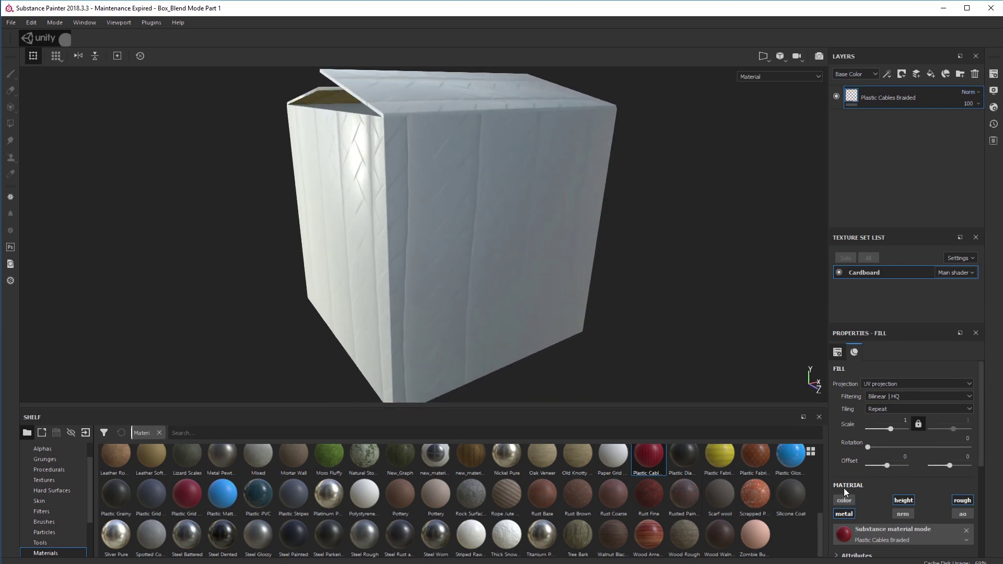
left_click_drag(642, 326, 700, 236, "alt")
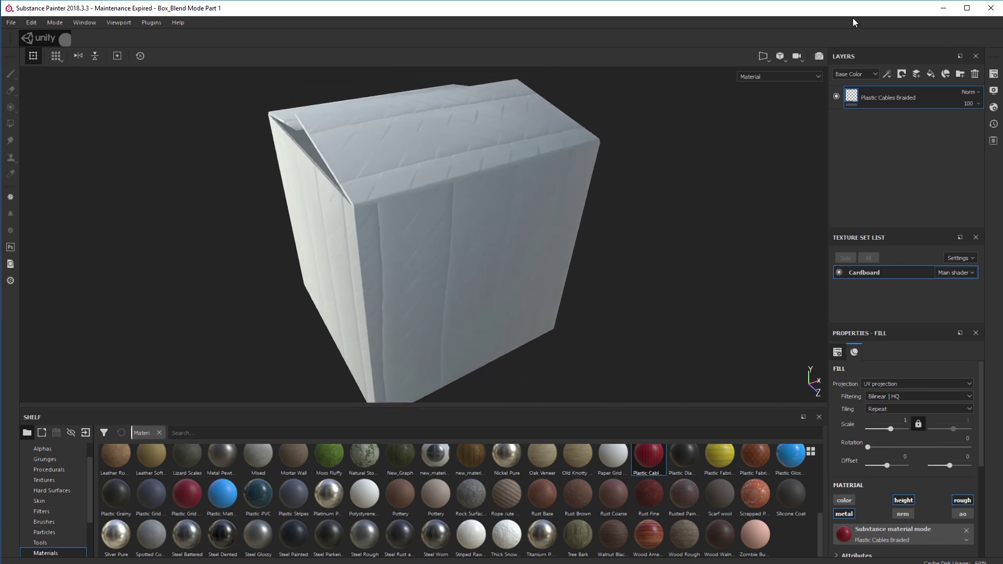
Step: Set the Plastic Cables Braided layer's Height blend mode to Disable and turn off the material's height channel
left_click(874, 73)
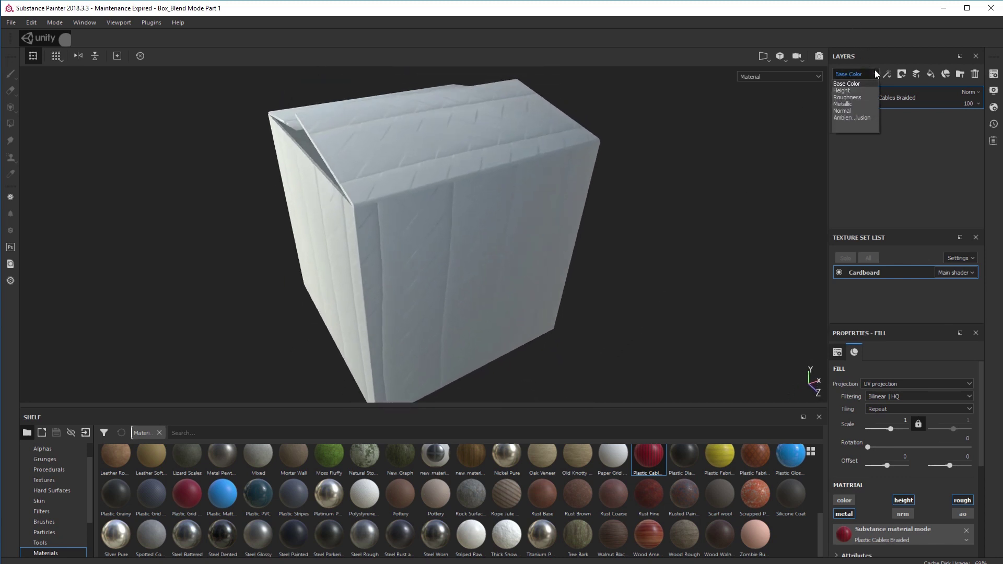
left_click(851, 91)
left_click_drag(659, 256, 574, 271, "alt")
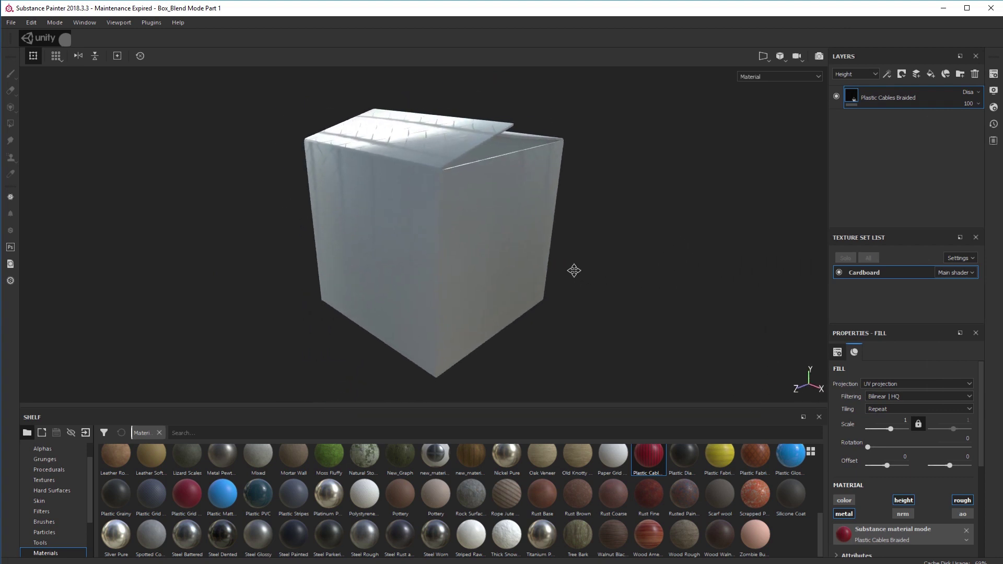
middle_click_drag(574, 270, 574, 266, "alt")
left_click(908, 501)
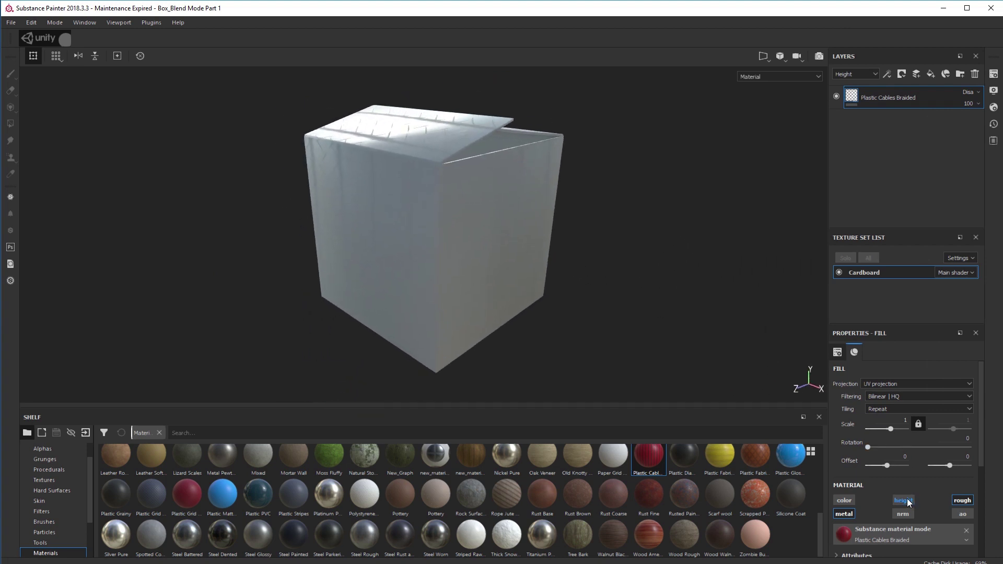
Step: Turn the material's color and height channels back on and set the layer's Height blend mode to Normal
left_click(844, 500)
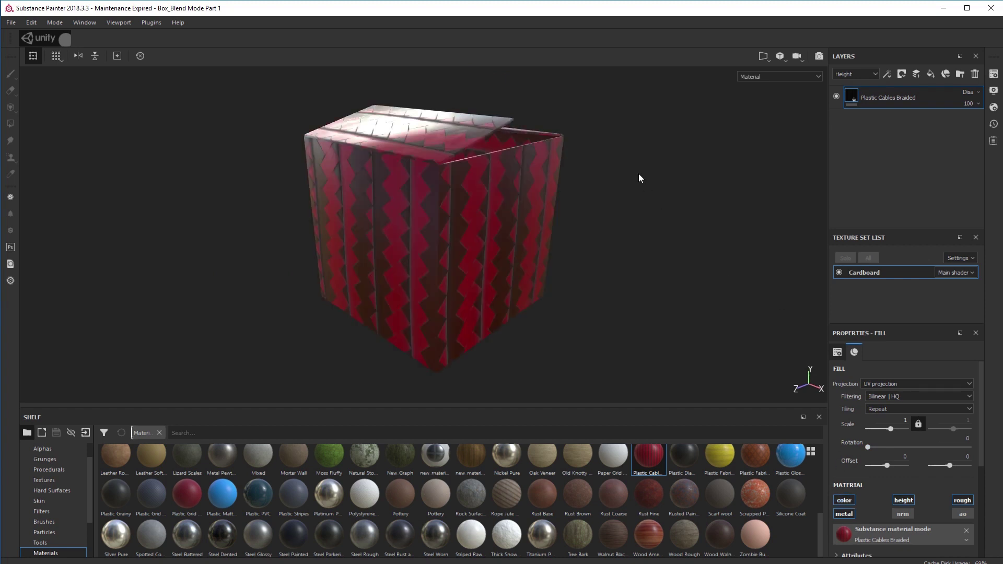
left_click_drag(640, 178, 612, 226, "alt")
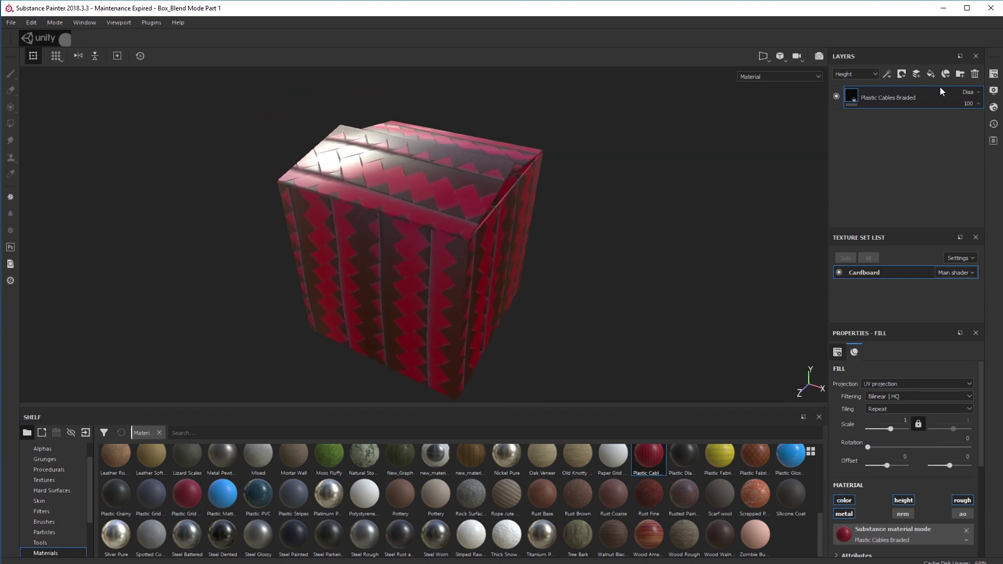
left_click(968, 90)
left_click(949, 105)
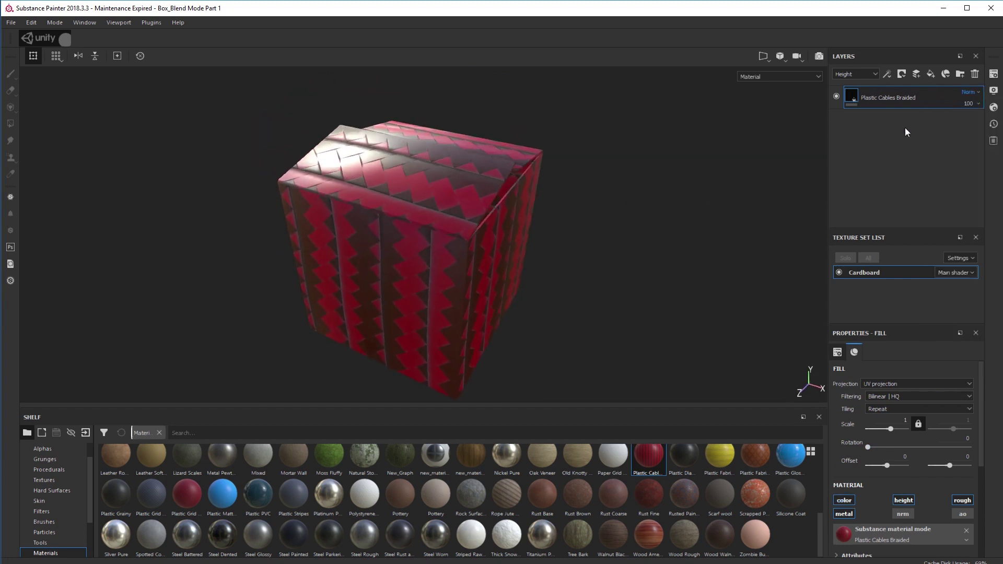
Step: Set the Plastic Cables Braided layer's Height blend mode to Linear dodge (Add) and inspect the box
left_click_drag(700, 186, 565, 168, "alt")
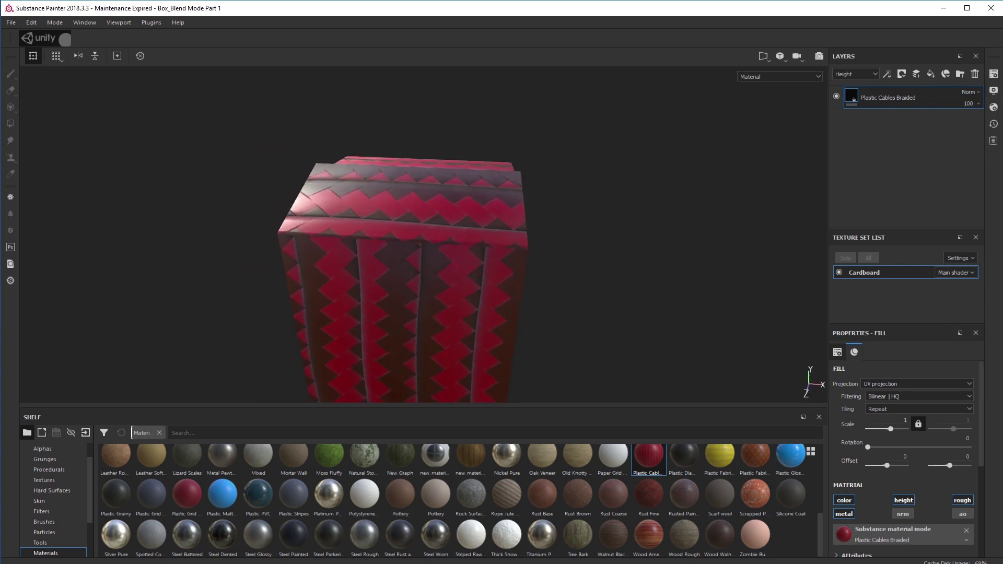
left_click(967, 92)
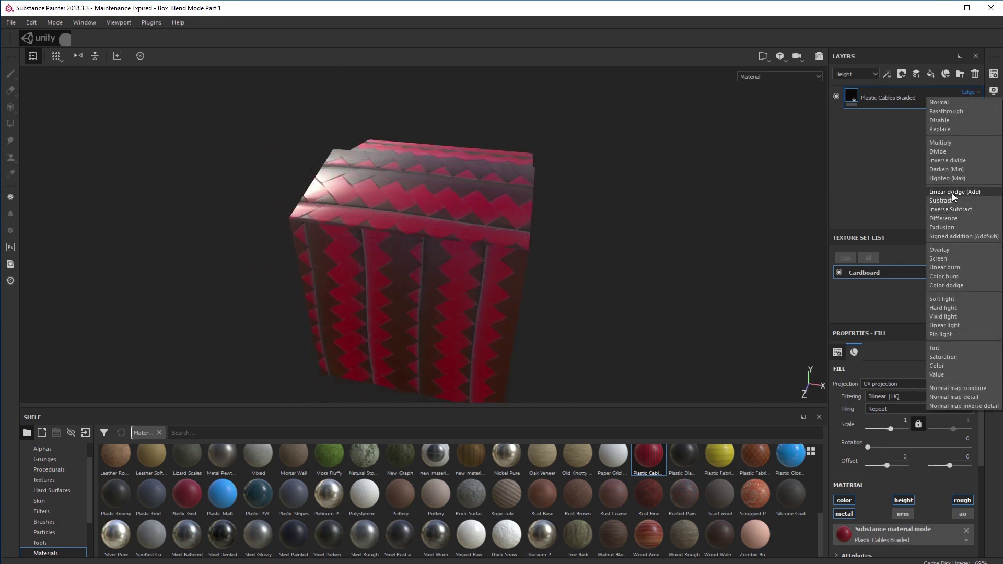
left_click(954, 193)
left_click_drag(658, 214, 608, 279, "alt")
left_click_drag(606, 183, 653, 270, "alt")
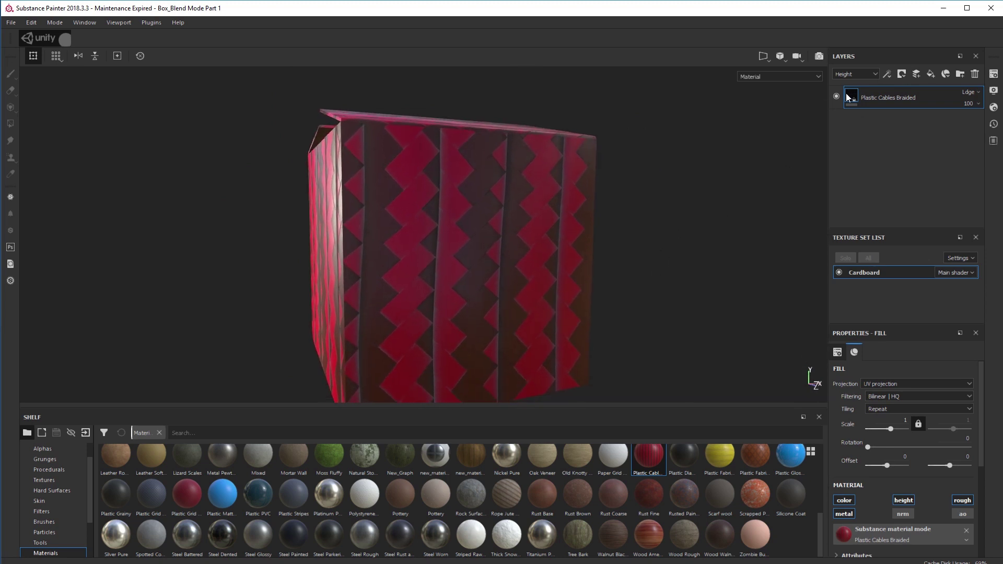
mouse_move(667, 215)
left_mouse_down("alt")
mouse_move(691, 246)
mouse_move(652, 215)
left_mouse_up("alt")
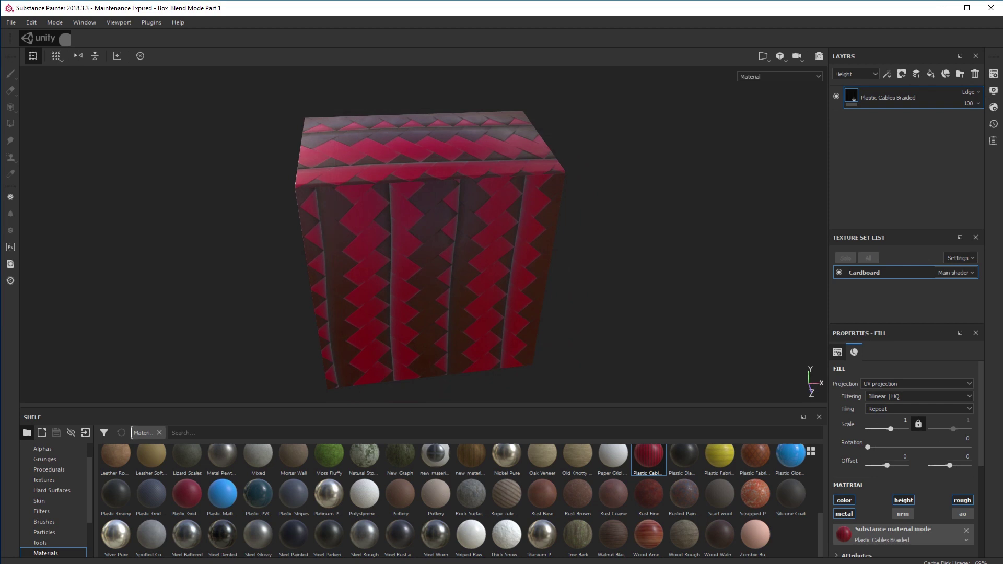
left_click(975, 92)
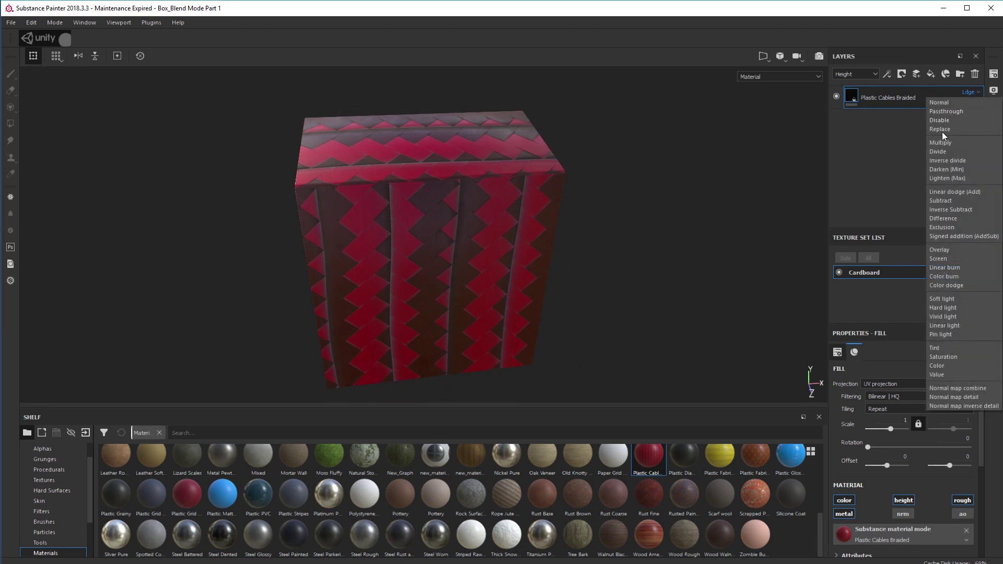
left_click(857, 166)
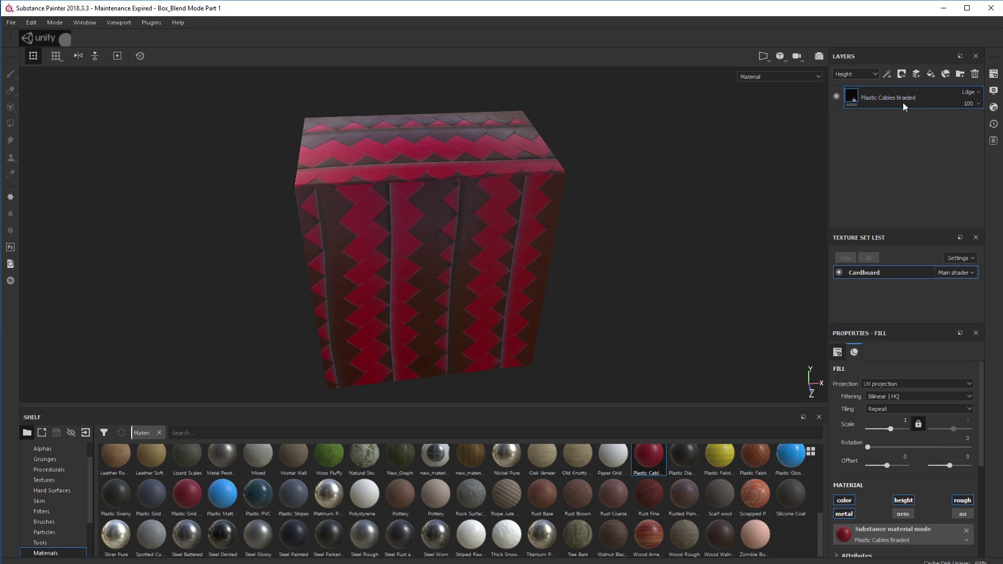
Step: Delete the Plastic Cables Braided layer and add the Iron Diamond Armor material as a fill layer
key("Delete")
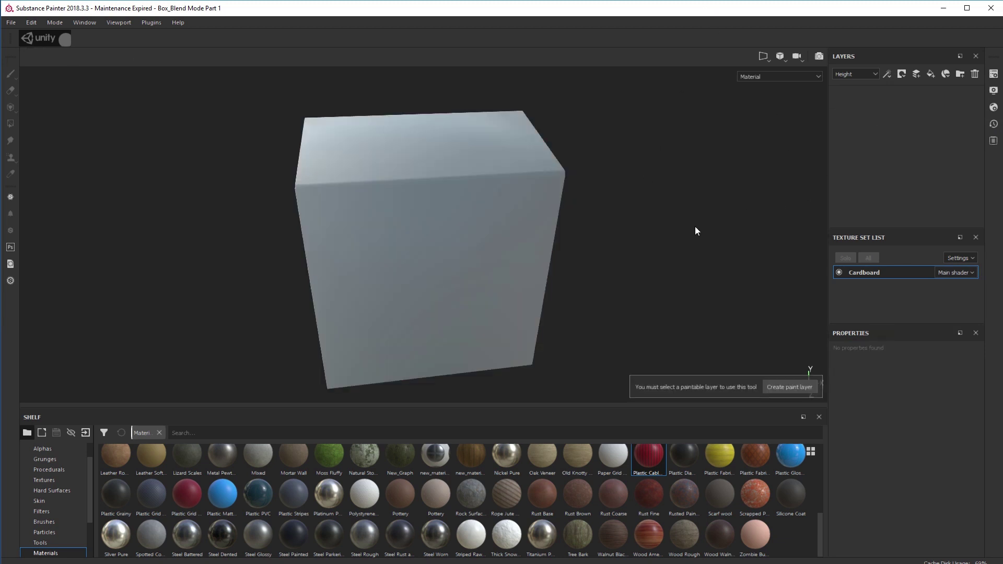
mouse_move(565, 327)
left_mouse_down("alt")
mouse_move(611, 327)
mouse_move(617, 258)
mouse_move(578, 298)
mouse_move(604, 311)
left_mouse_up("alt")
scroll(223, 522, "up", 5)
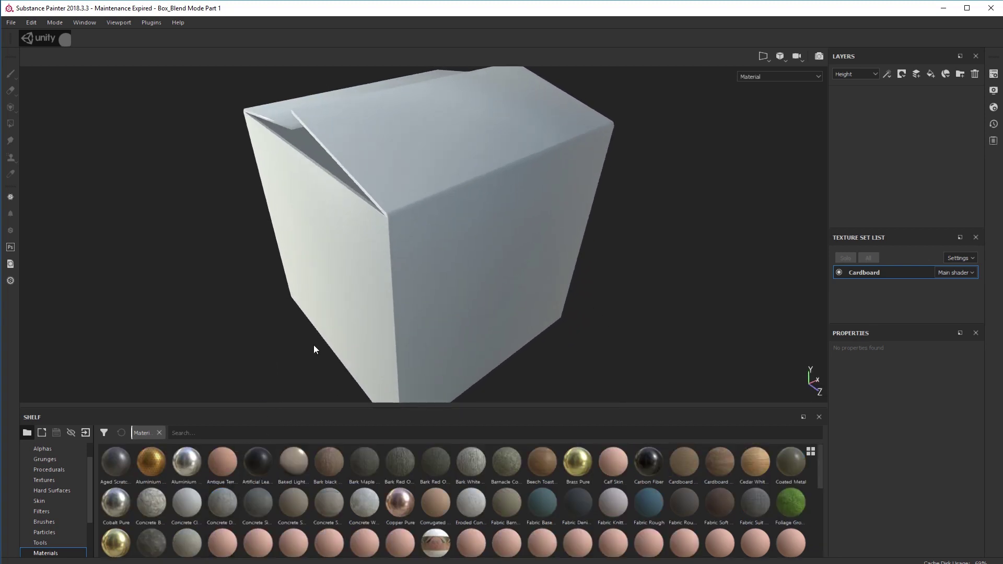
scroll(340, 486, "down", 5)
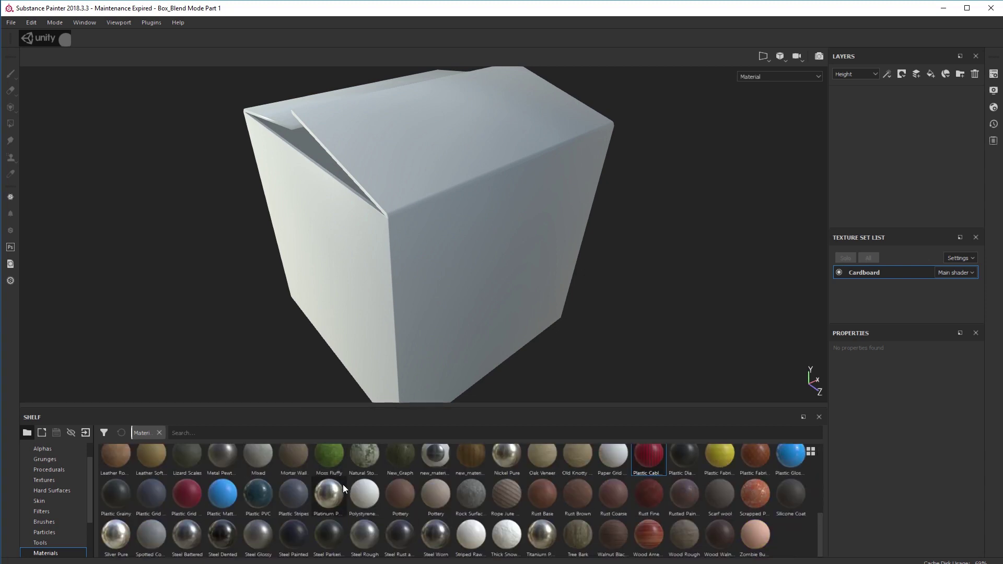
scroll(351, 470, "up", 3)
left_click_drag(303, 535, 880, 147)
left_click_drag(653, 363, 648, 339, "alt")
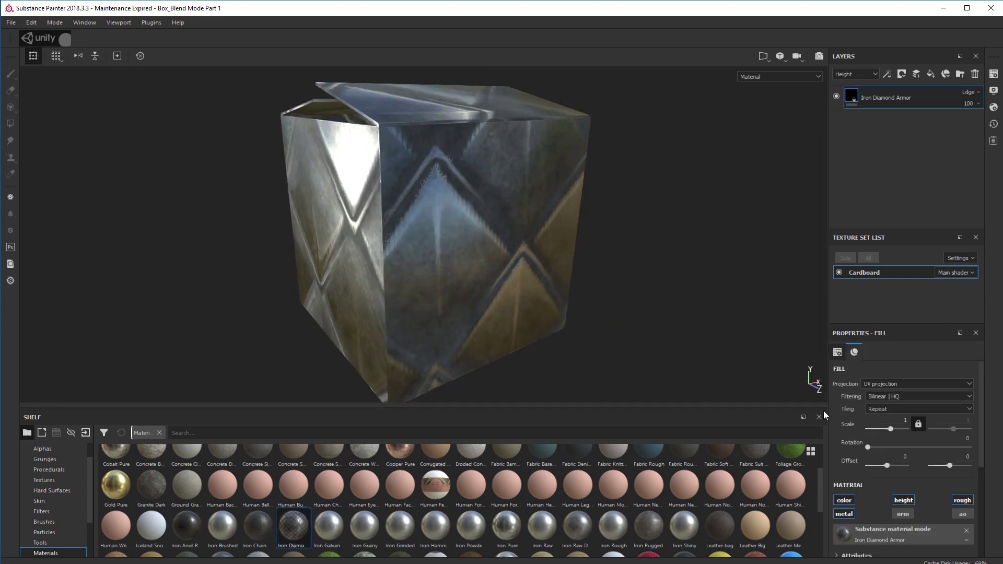
Step: Leave only the normal channel active on Iron Diamond Armor by enabling it and turning off color, height, roughness and metal
left_click(902, 514)
left_click_drag(813, 375, 634, 316, "alt")
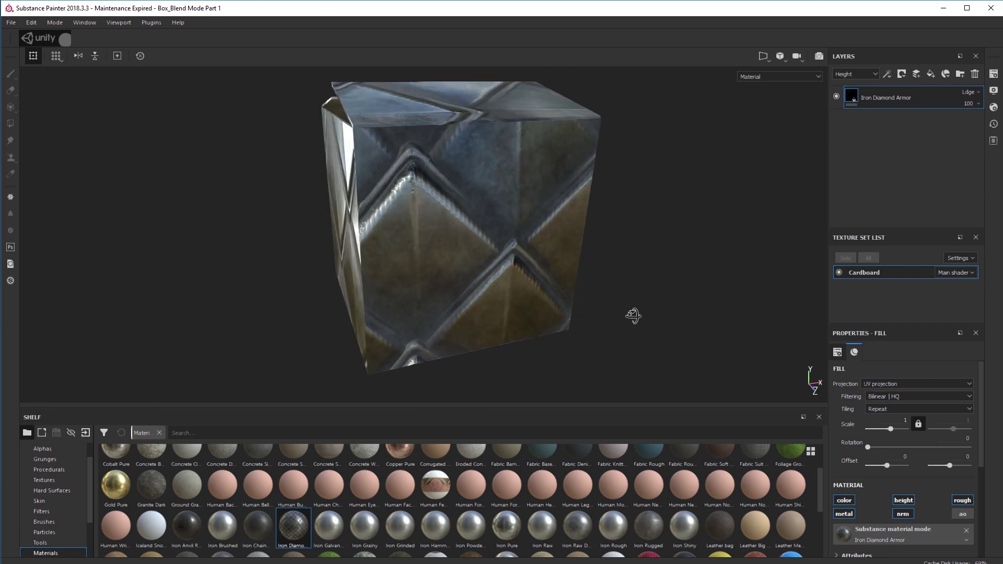
left_click(844, 515)
left_click(845, 500)
left_click(952, 499)
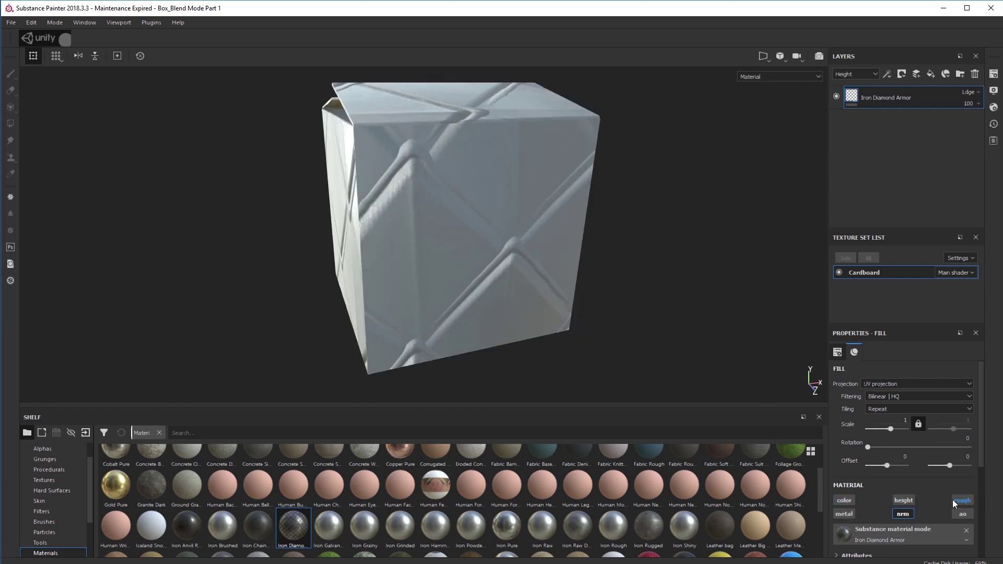
left_click_drag(589, 315, 491, 303, "alt")
middle_click_drag(669, 276, 625, 302, "alt")
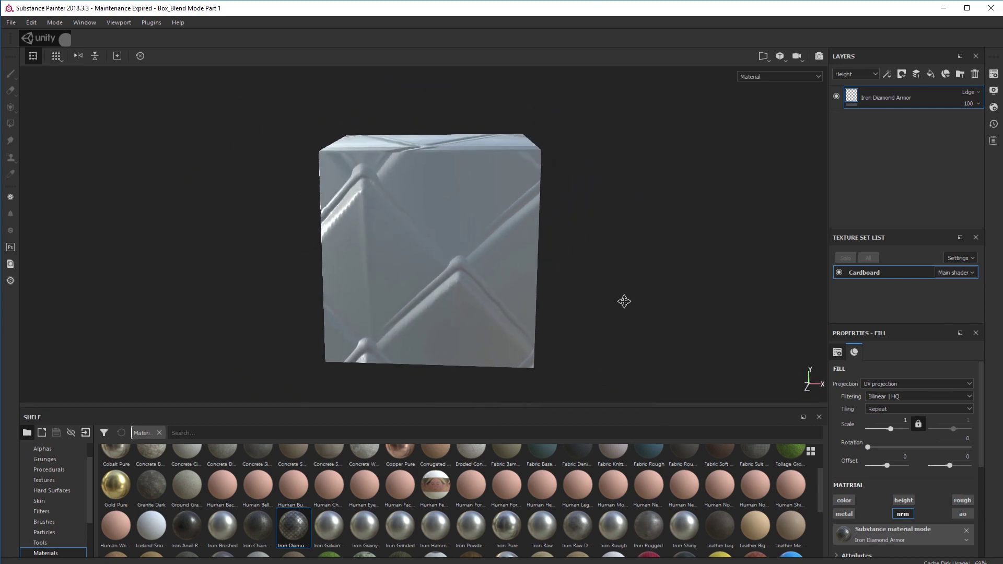
left_click_drag(624, 302, 564, 385, "alt")
Step: Add the Aluminium Insulator material as a fill layer above Iron Diamond Armor
scroll(422, 469, "up", 2)
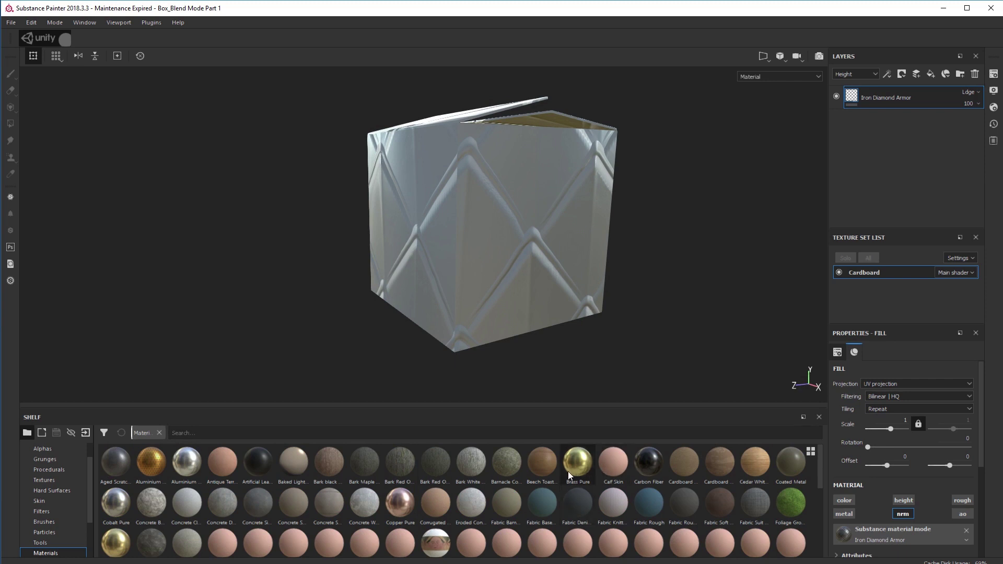
left_click_drag(163, 464, 891, 97)
left_click_drag(693, 256, 726, 281, "alt")
middle_click_drag(688, 267, 671, 296, "alt")
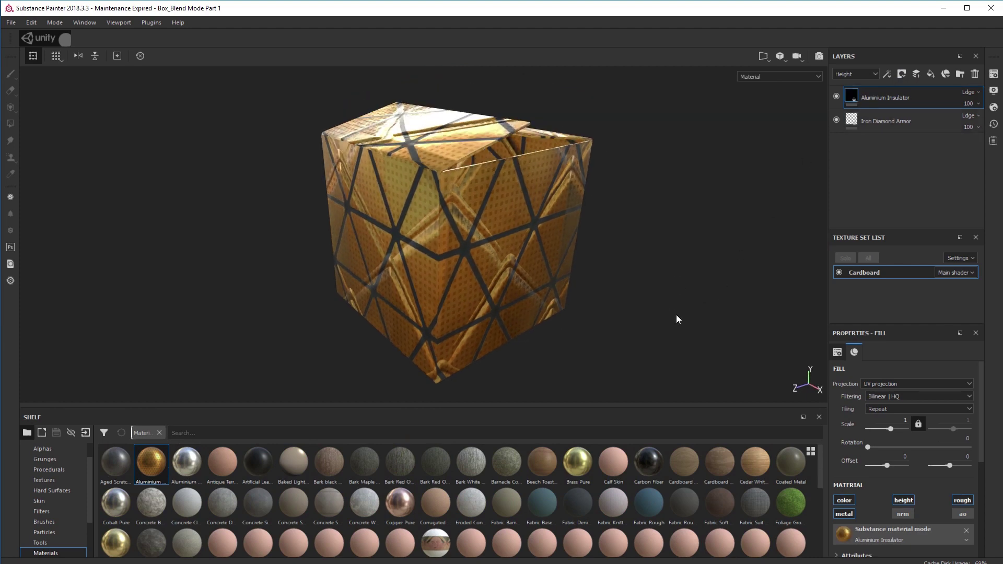
left_click_drag(677, 315, 691, 299, "alt")
Step: Examine from several angles how the armor's diamond relief combines with the Aluminium Insulator pattern on the box
scroll(596, 288, "down", 2)
scroll(596, 289, "up", 4)
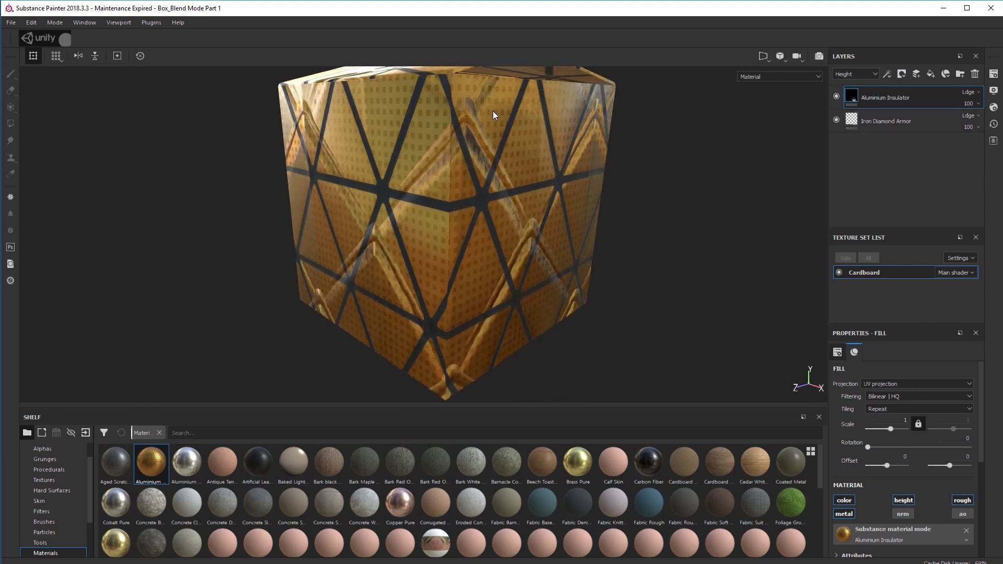
left_click_drag(774, 315, 815, 309, "alt")
left_click_drag(733, 322, 764, 308, "alt")
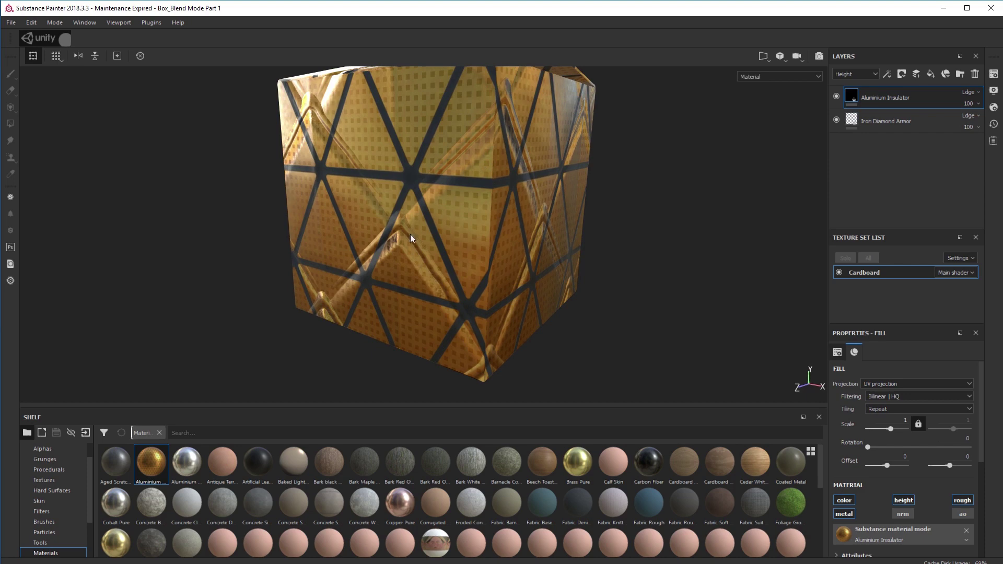
left_click_drag(592, 224, 739, 312, "alt")
scroll(644, 309, "up", 3)
scroll(644, 308, "down", 3)
left_click_drag(644, 309, 752, 304, "alt")
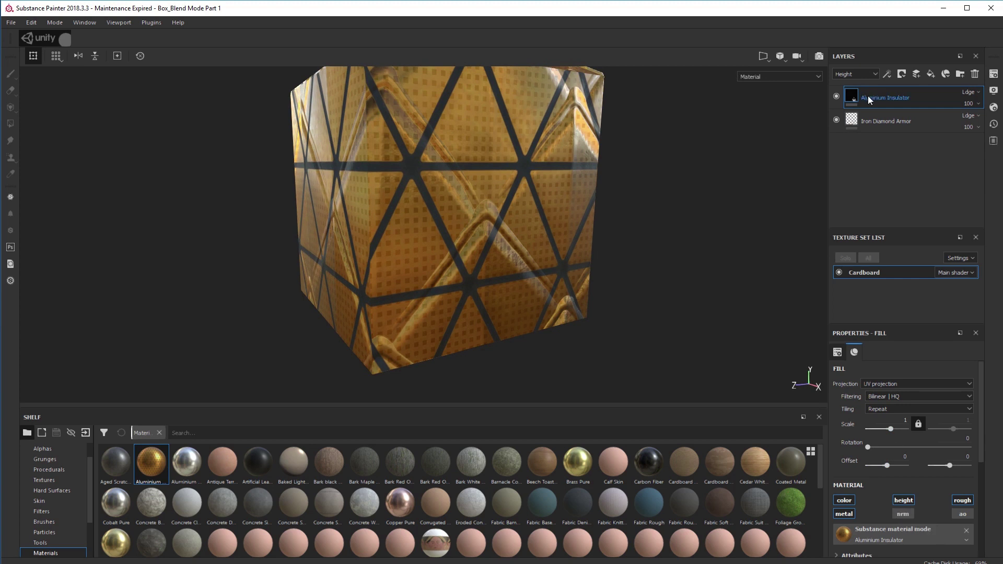
Step: Turn on the normal channel of Aluminium Insulator and compare the box with the layer hidden and shown
left_click(900, 515)
mouse_move(729, 380)
left_mouse_down("alt")
mouse_move(638, 330)
mouse_move(494, 59)
left_mouse_up("alt")
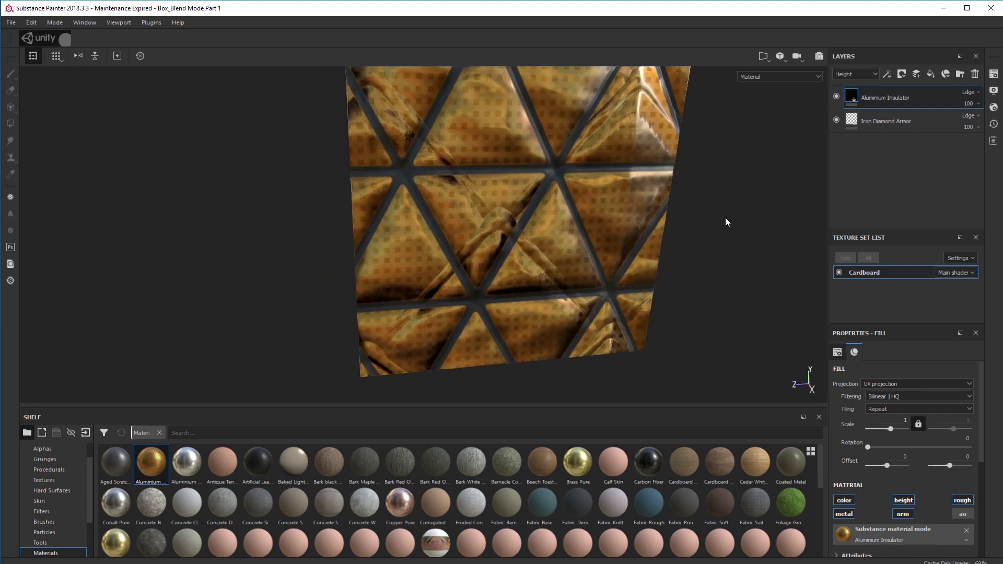
left_click_drag(726, 223, 653, 228, "alt")
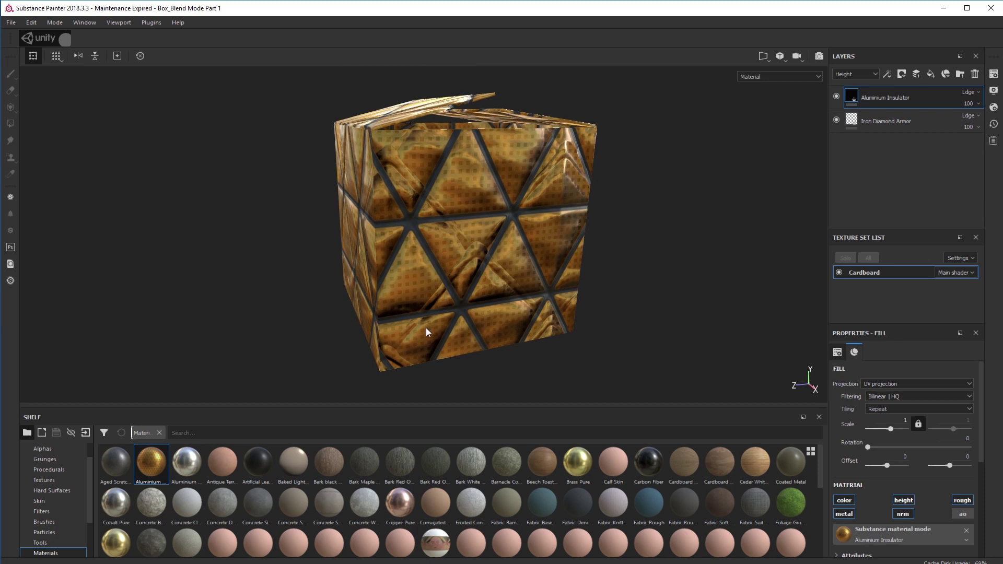
left_click_drag(625, 303, 658, 288, "alt")
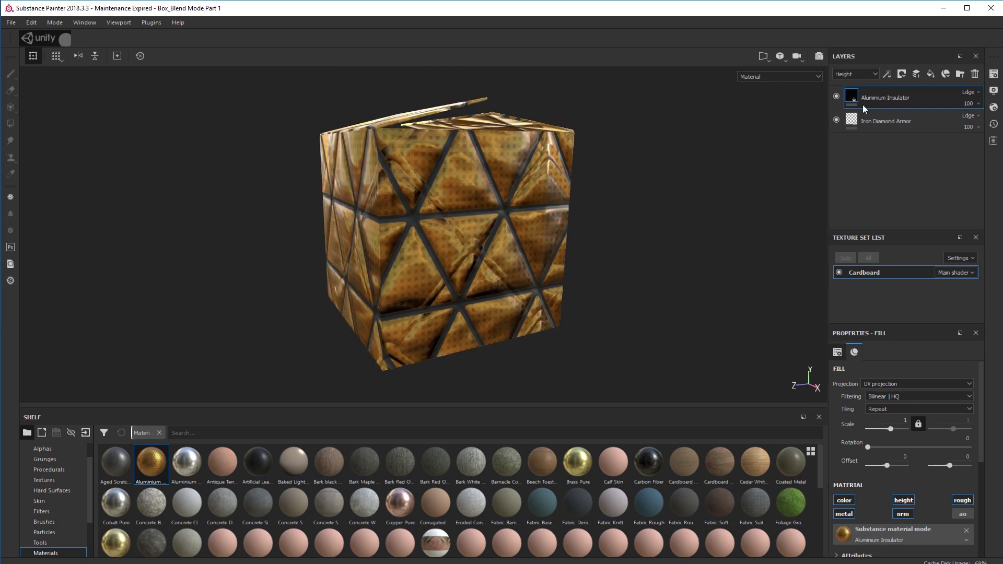
left_click(835, 97)
left_click(835, 97)
Step: Display the layers' Normal channel and leave only the normal channel active on Aluminium Insulator by turning off metal, color, height and roughness
left_click(873, 73)
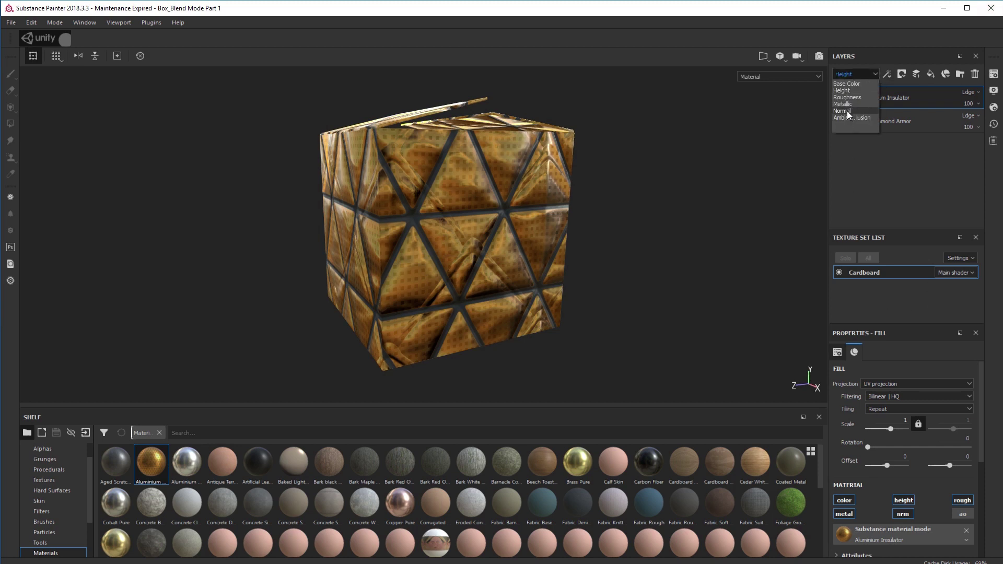
left_click(848, 110)
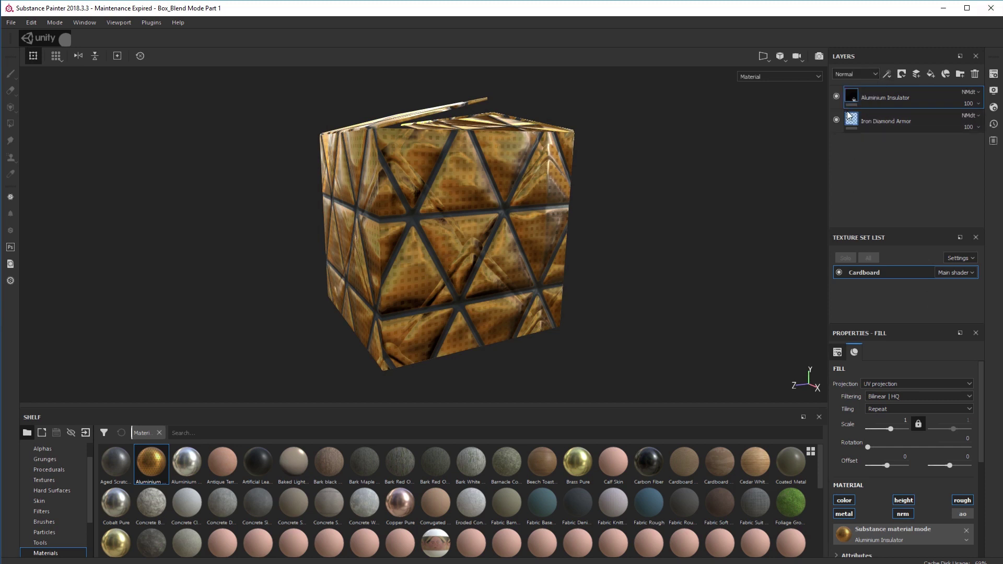
left_click(844, 514)
left_click(844, 500)
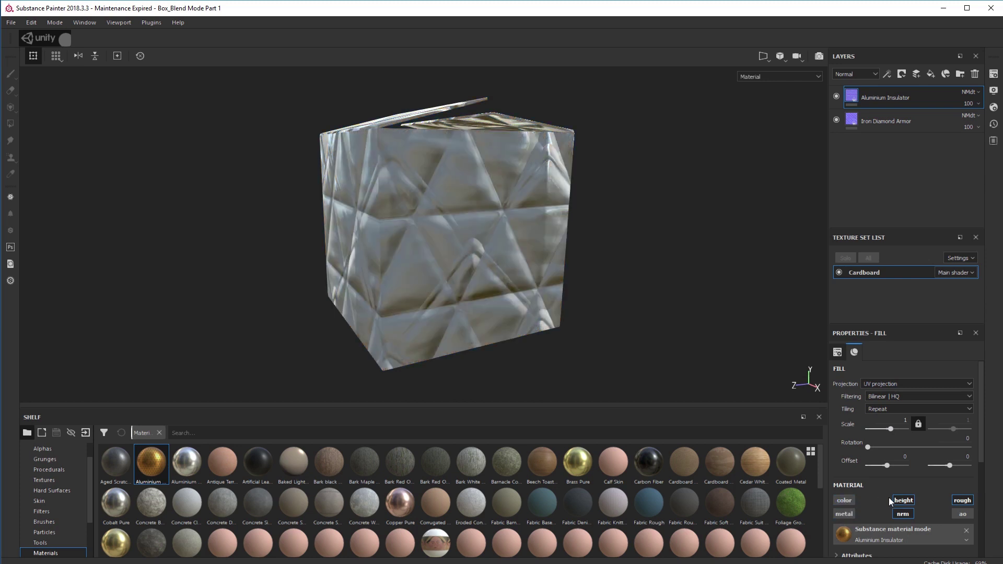
left_click(964, 501)
left_click_drag(641, 372, 510, 224, "alt")
left_click_drag(684, 242, 717, 260, "alt")
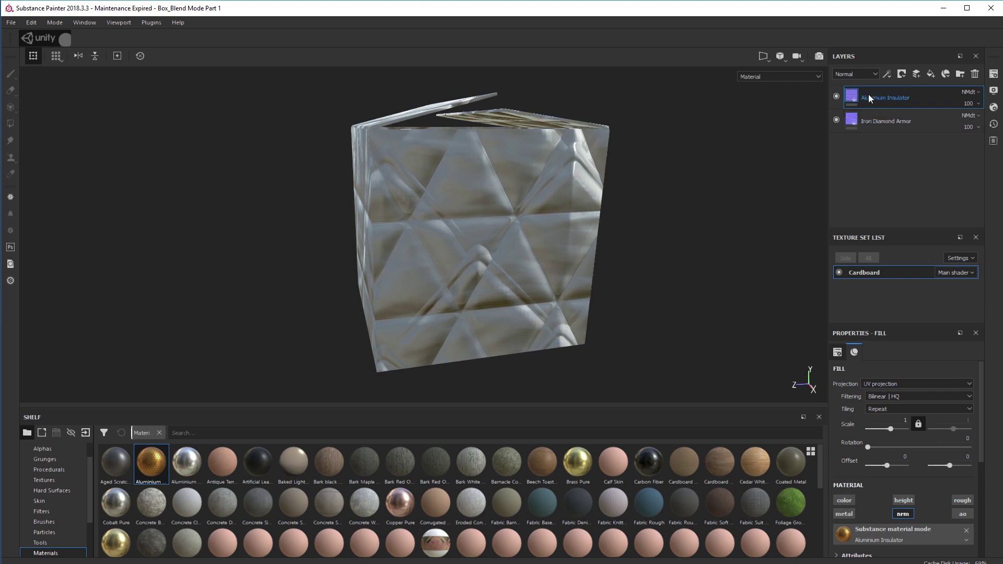
Step: Set the normal channel blend mode of Aluminium Insulator to Replace and inspect the box from several angles
left_click(975, 93)
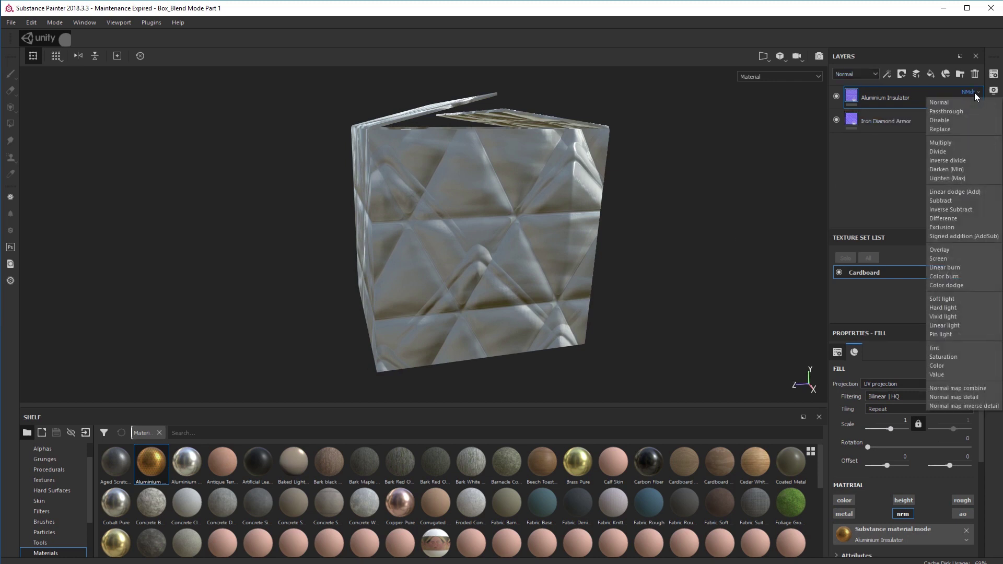
left_click(937, 131)
left_click_drag(662, 369, 729, 361, "alt")
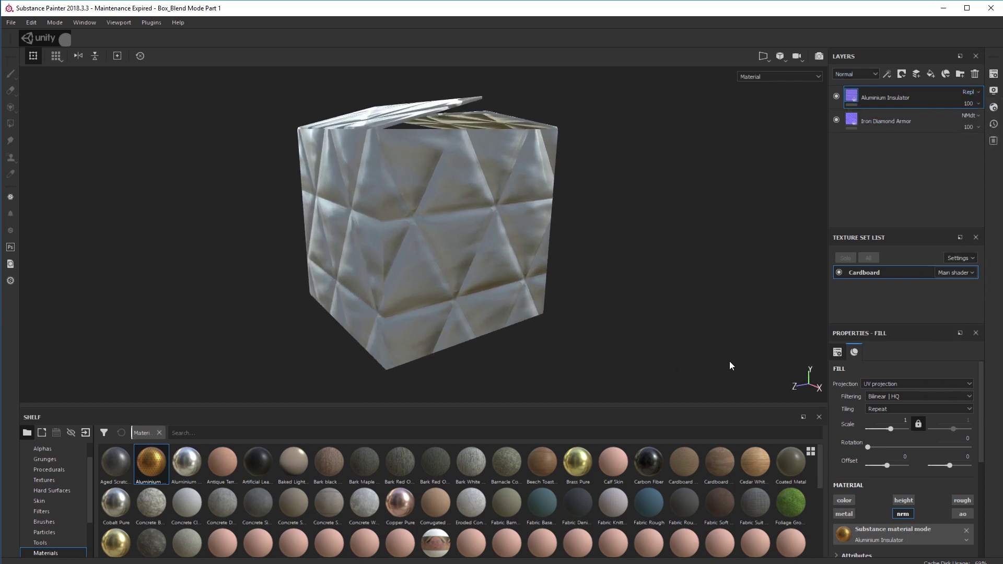
left_click_drag(657, 270, 706, 289, "alt")
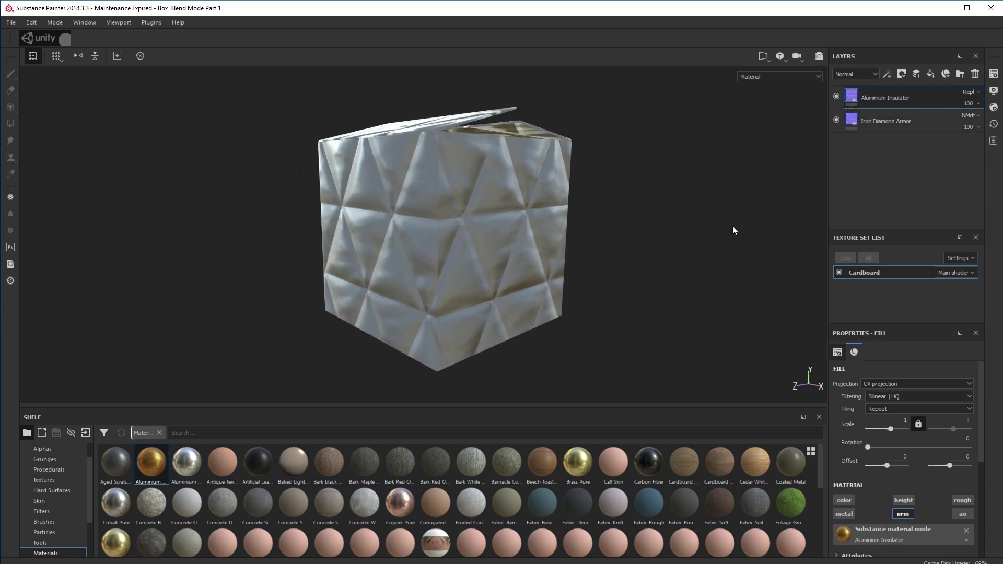
left_click_drag(733, 226, 671, 251, "alt")
left_click_drag(750, 215, 645, 260, "alt")
Step: Add a white mask to the Aluminium Insulator layer and check the paint brush's grayscale value for masking
right_click(851, 100)
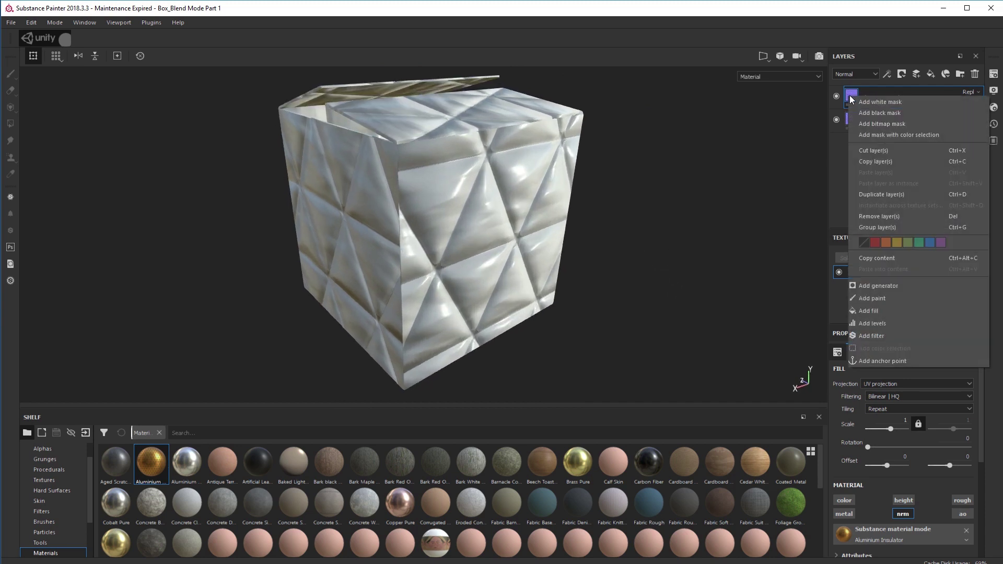
left_click(873, 102)
mouse_move(677, 262)
left_mouse_down("alt")
mouse_move(620, 253)
mouse_move(656, 259)
left_mouse_up("alt")
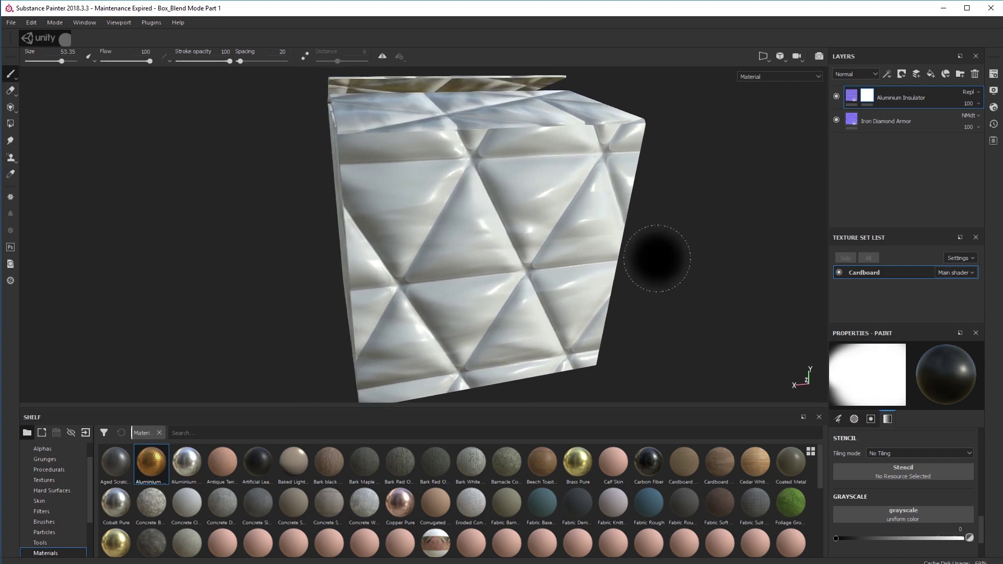
scroll(925, 501, "down", 2)
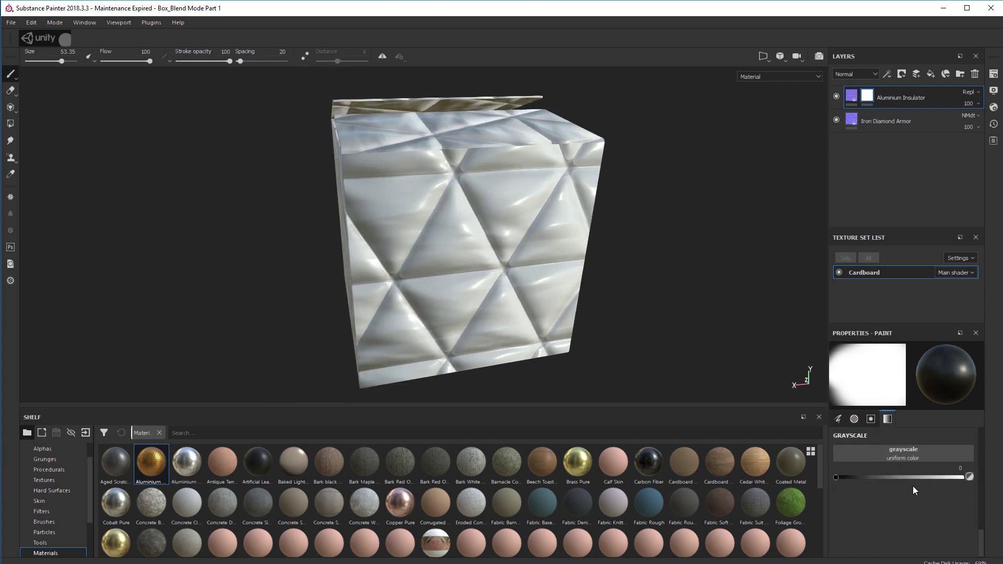
scroll(915, 488, "up", 2)
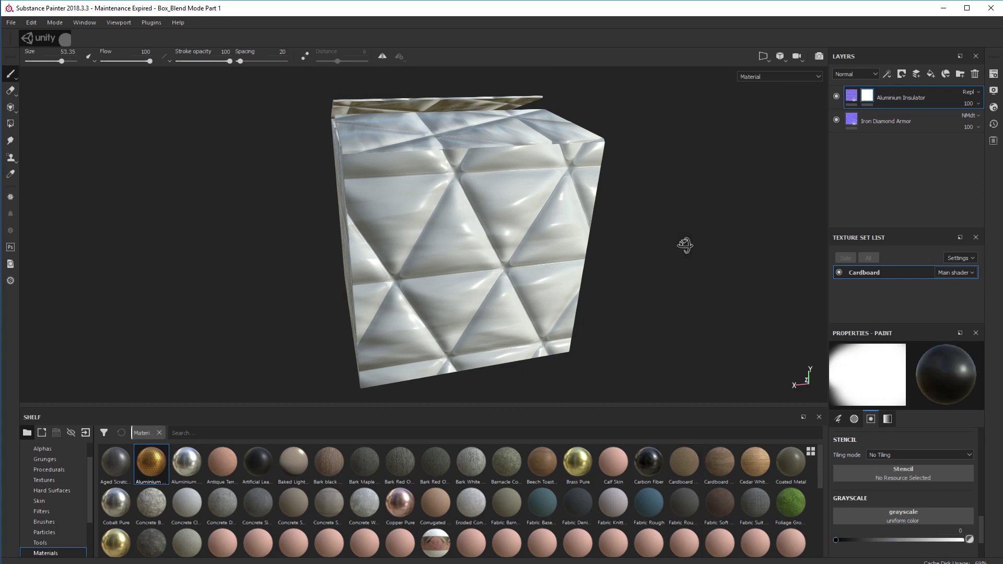
Step: Paint black on the Aluminium Insulator mask over half of a side face and the adjoining part of the top flap
left_click_drag(685, 246, 686, 255, "alt")
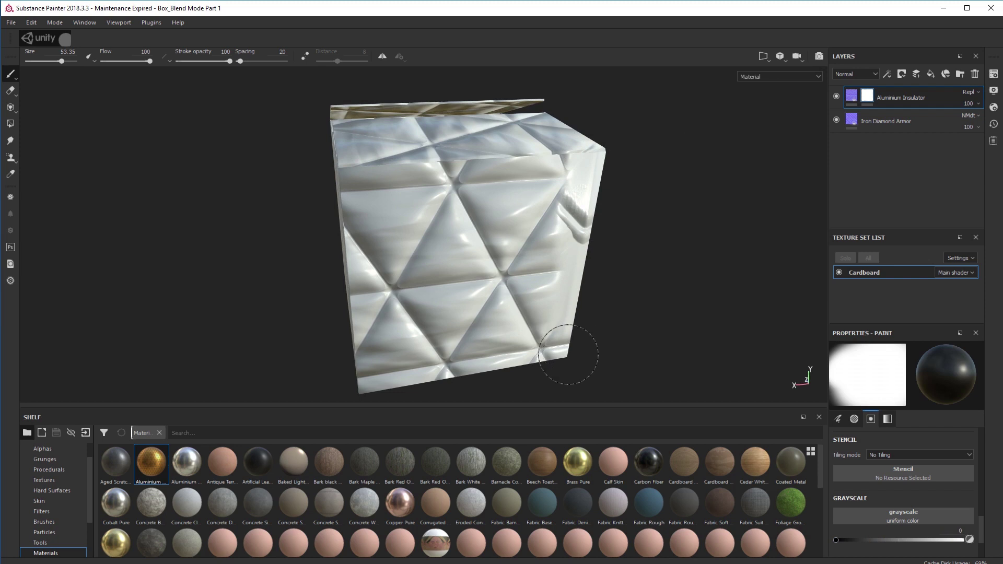
mouse_move(537, 258)
left_mouse_down()
mouse_move(556, 190)
mouse_move(547, 169)
mouse_move(514, 218)
mouse_move(523, 329)
left_mouse_up()
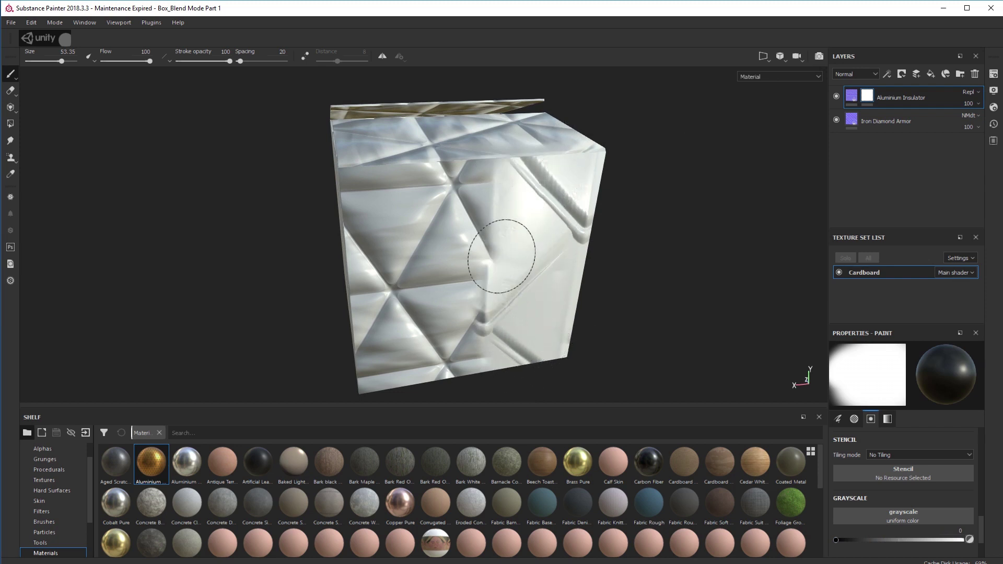
mouse_move(685, 300)
left_mouse_down("alt")
mouse_move(621, 314)
mouse_move(619, 341)
mouse_move(694, 251)
mouse_move(643, 226)
left_mouse_up("alt")
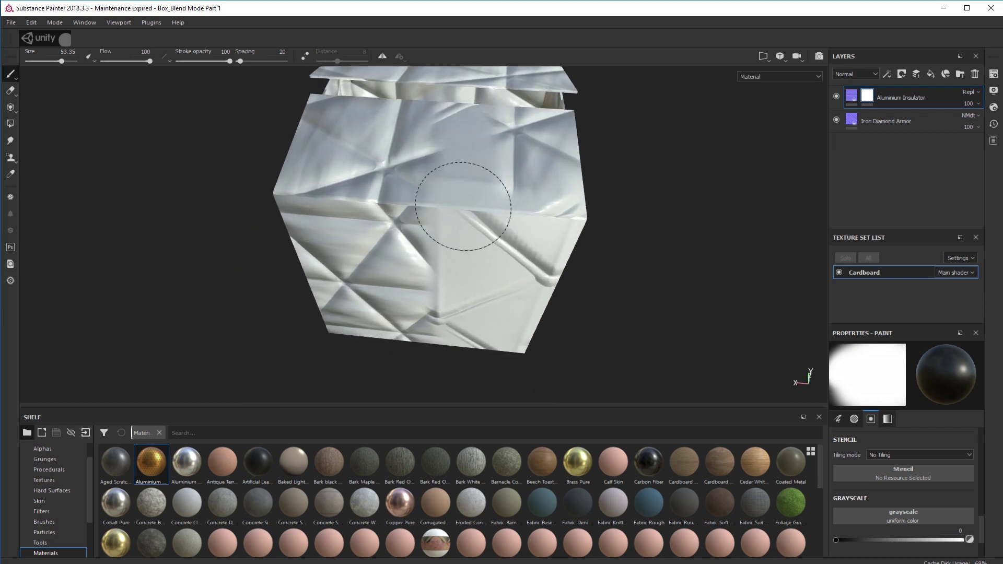
mouse_move(485, 112)
left_mouse_down()
mouse_move(528, 156)
mouse_move(520, 185)
left_mouse_up()
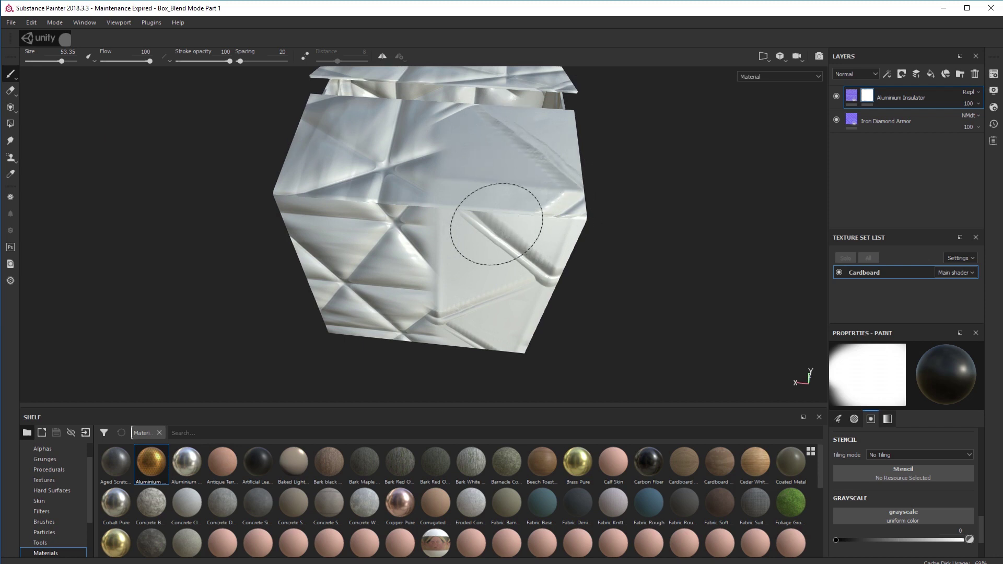
Step: Examine from several angles where the masked area exposes the Iron Diamond Armor normals beside the Aluminium Insulator pattern
left_click_drag(609, 274, 694, 246, "alt")
left_click(860, 73)
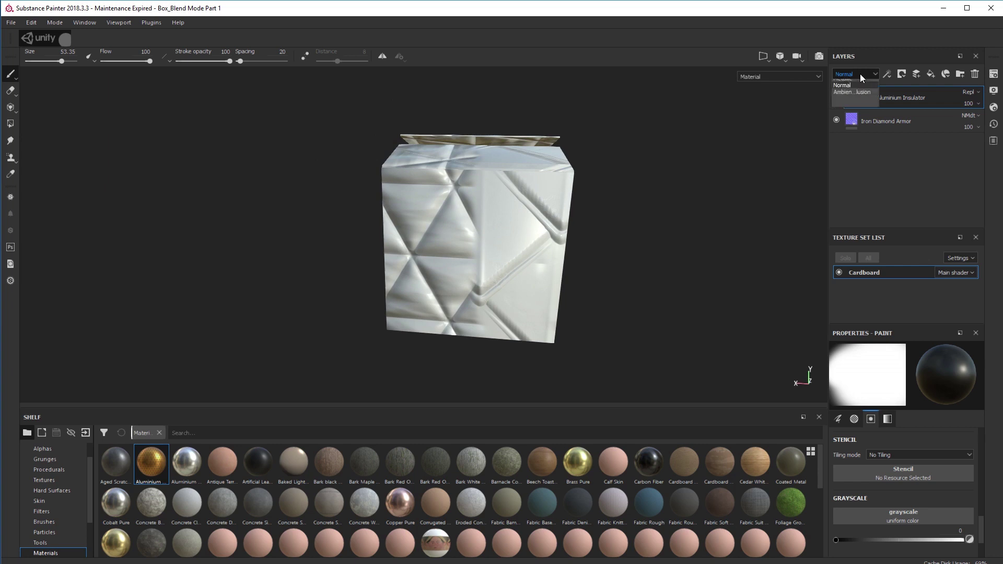
left_click(855, 39)
left_click_drag(683, 188, 691, 219, "alt")
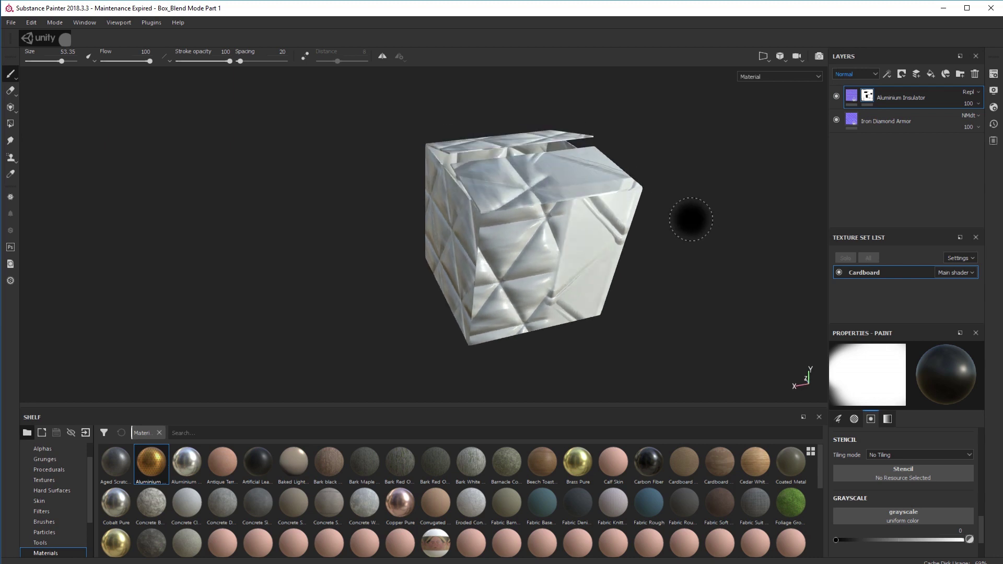
mouse_move(701, 180)
left_mouse_down("alt")
mouse_move(721, 191)
mouse_move(703, 249)
mouse_move(621, 219)
mouse_move(661, 249)
mouse_move(663, 295)
left_mouse_up("alt")
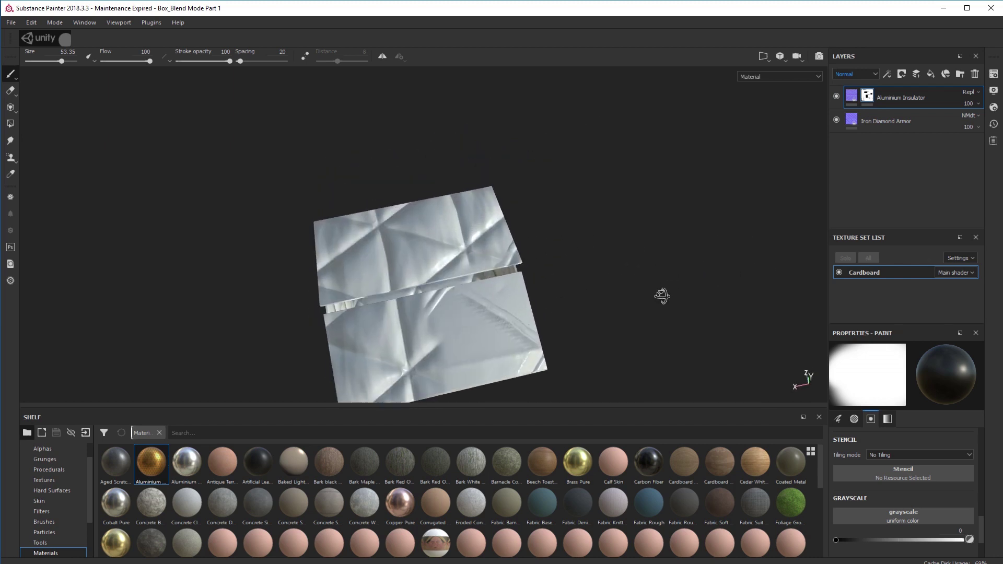
left_click_drag(662, 295, 708, 302, "alt")
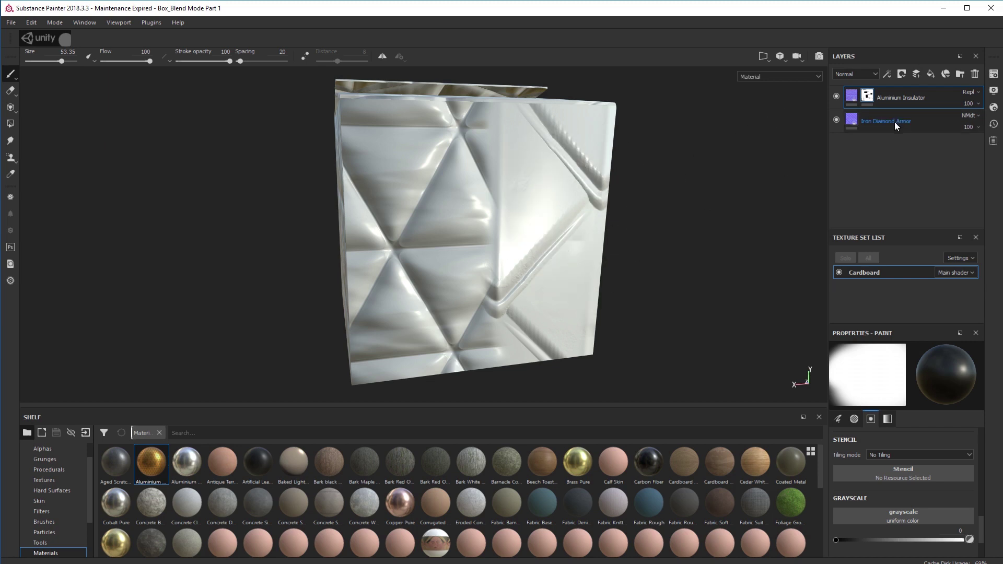
left_click_drag(660, 251, 688, 303, "alt")
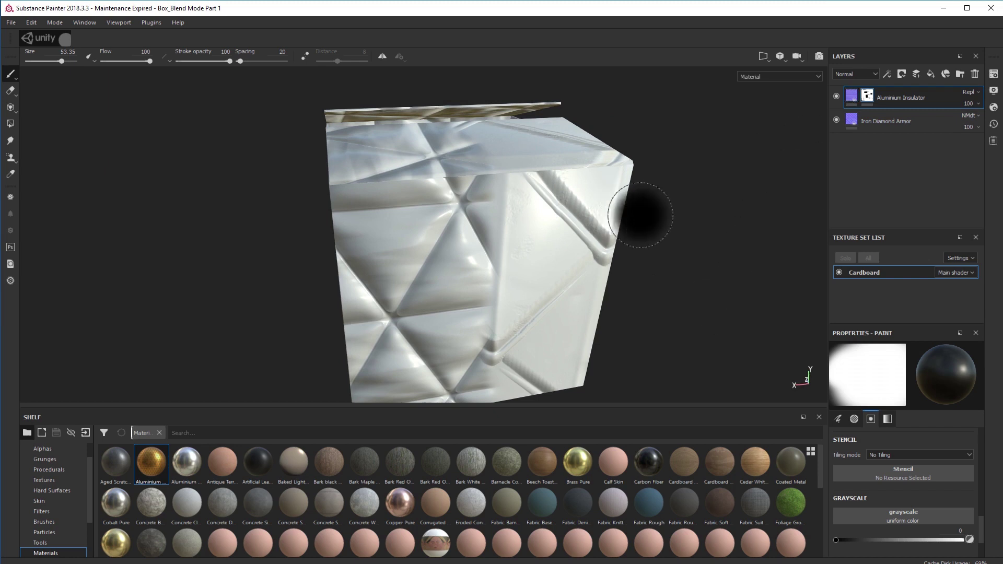
left_click_drag(726, 272, 713, 242, "alt")
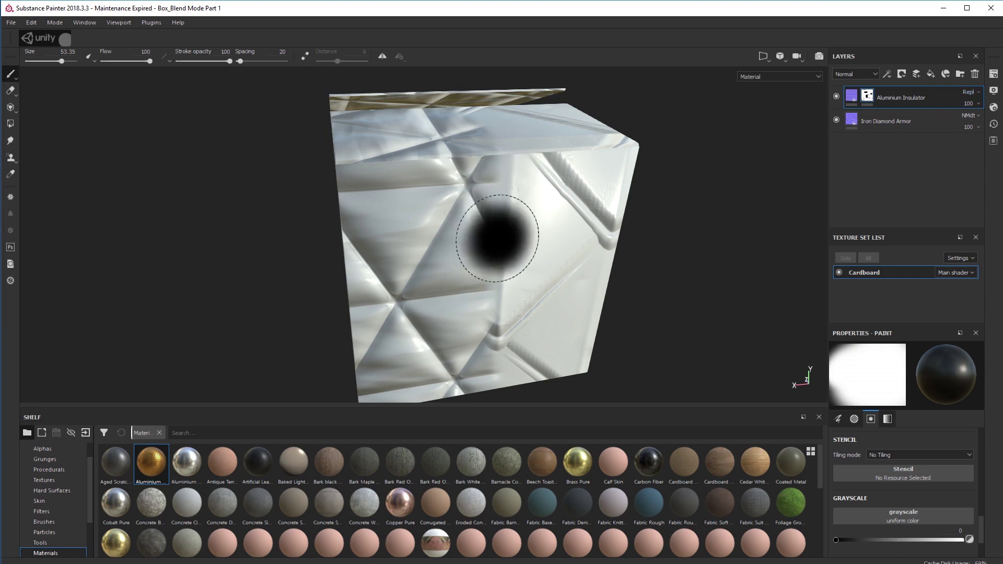
mouse_move(700, 269)
left_mouse_down("alt")
mouse_move(667, 277)
mouse_move(672, 261)
mouse_move(722, 258)
mouse_move(732, 293)
mouse_move(831, 314)
mouse_move(838, 256)
mouse_move(659, 271)
mouse_move(657, 280)
mouse_move(695, 258)
left_mouse_up("alt")
left_click(970, 92)
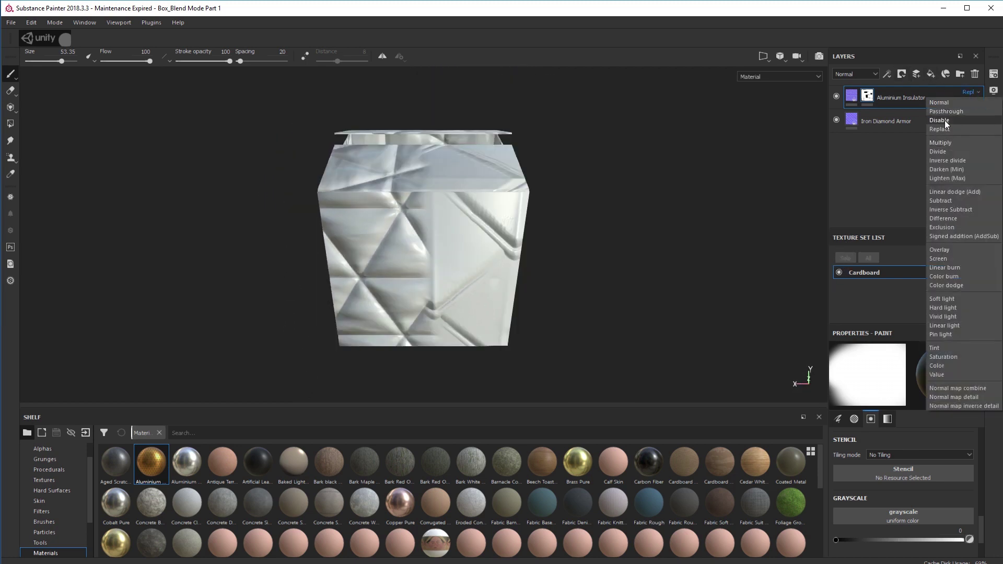
left_click(732, 210)
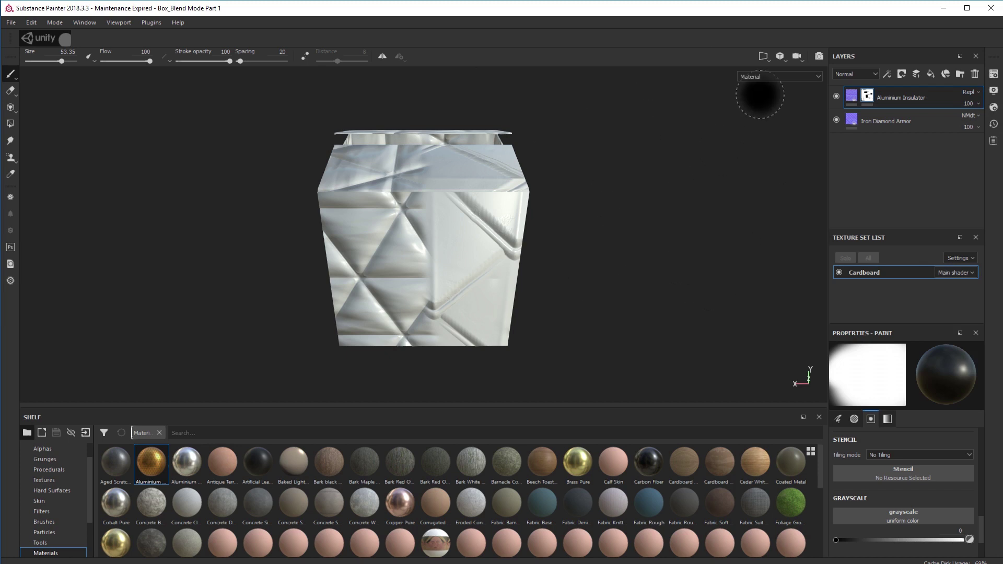
left_click(969, 92)
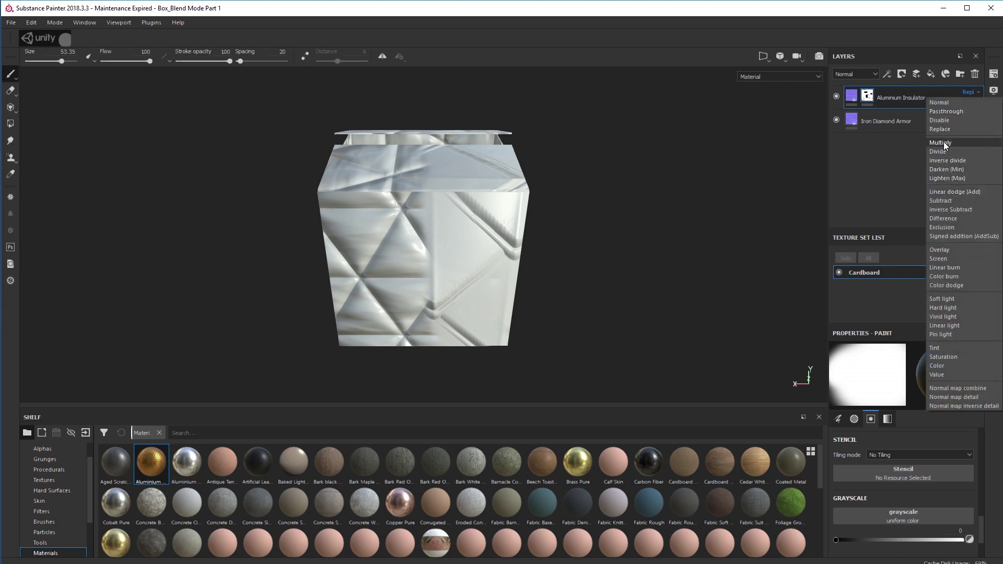
left_click(723, 222)
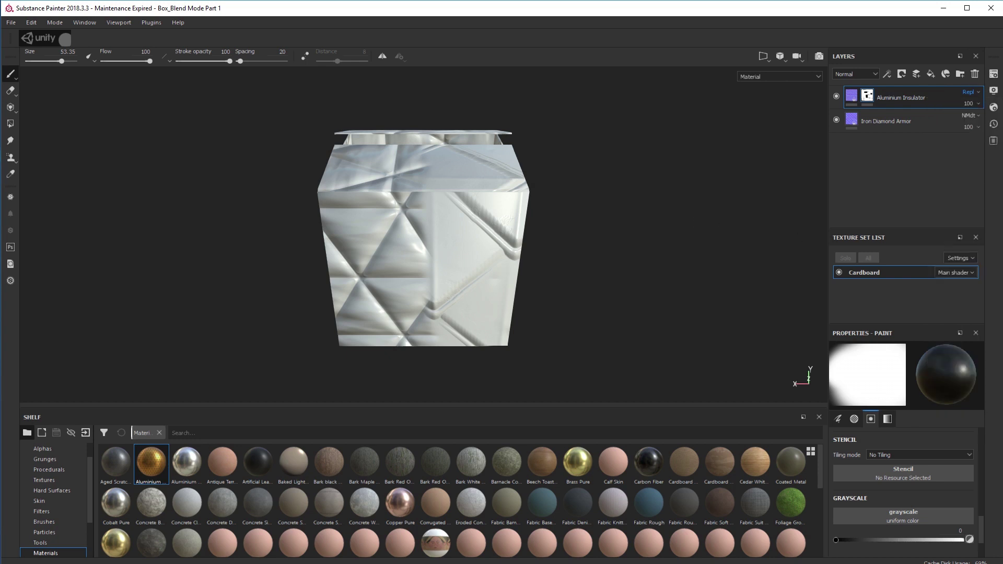